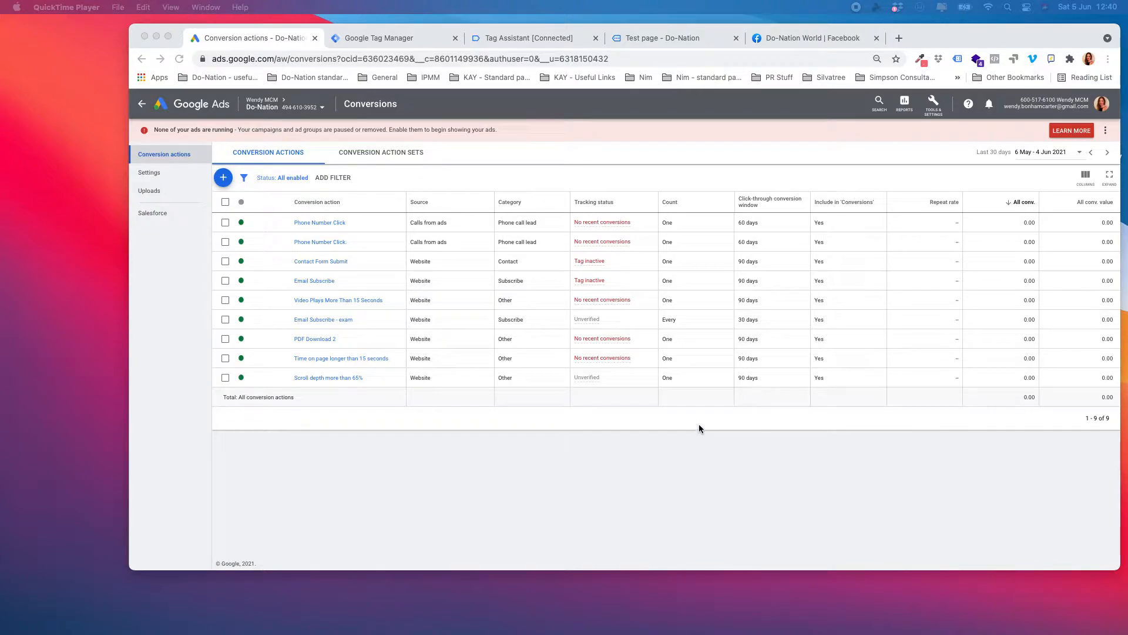
- Start a new conversion action that tracks actions on the website
click(935, 107)
click(935, 107)
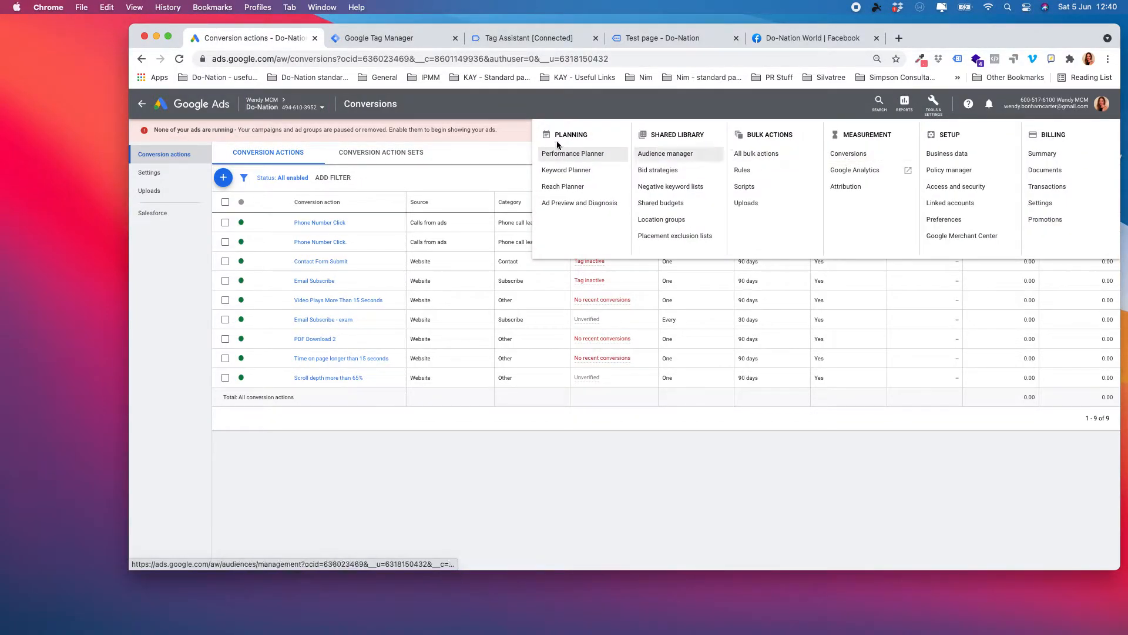
click(481, 185)
click(223, 178)
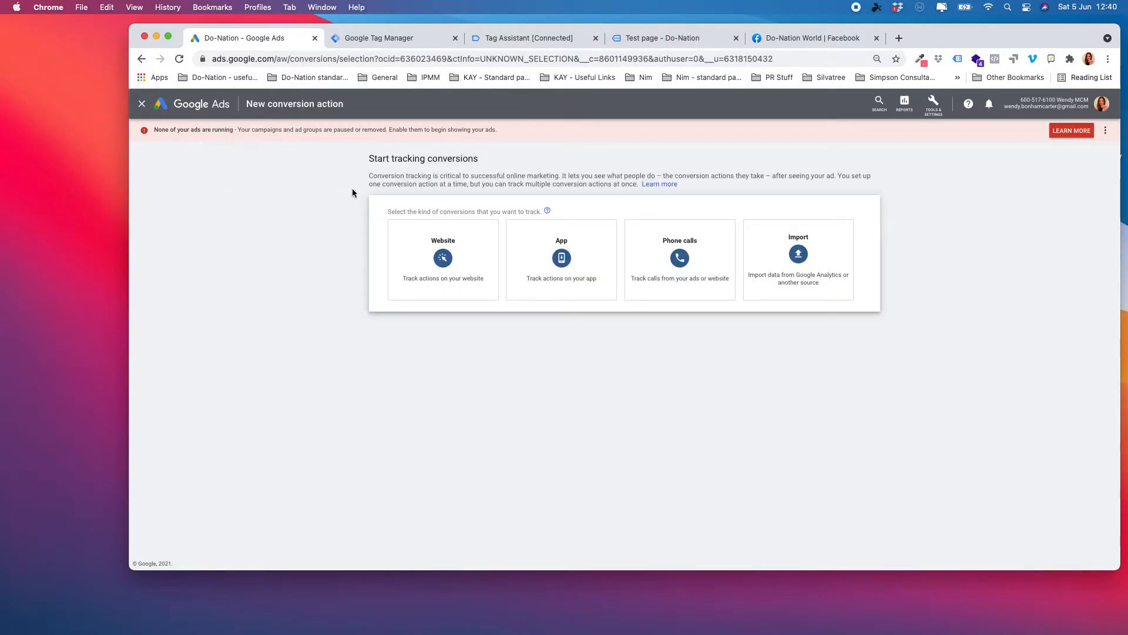
click(425, 253)
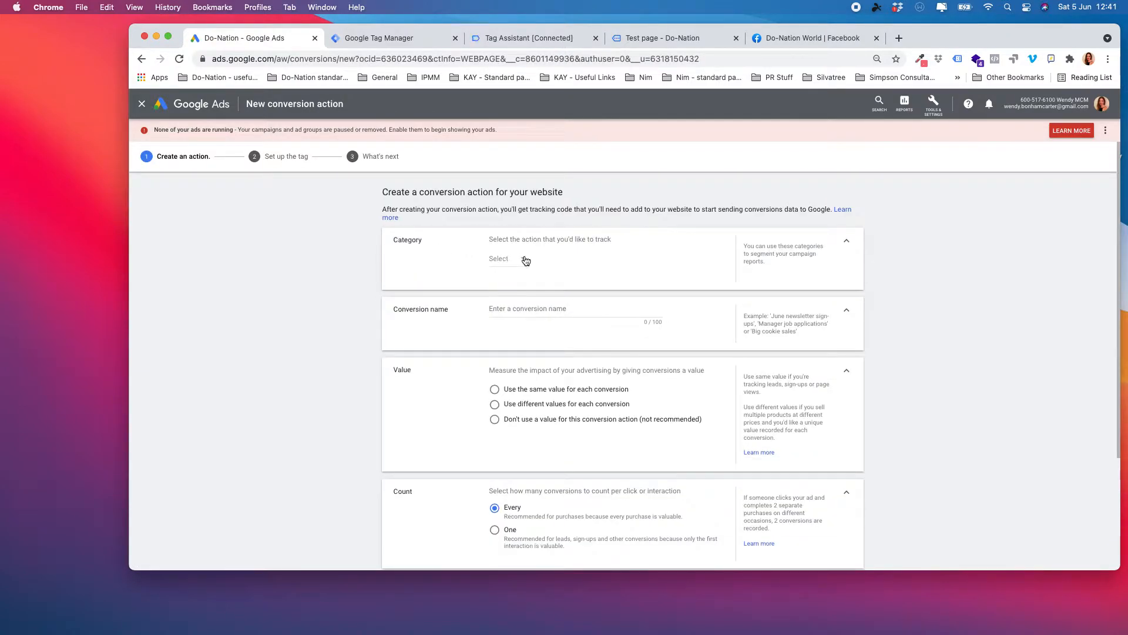
- Set the conversion action's category to Outbound click and name it Facebook Link Click
click(526, 261)
scroll(545, 366, down, 3)
click(526, 397)
triple_click(515, 309)
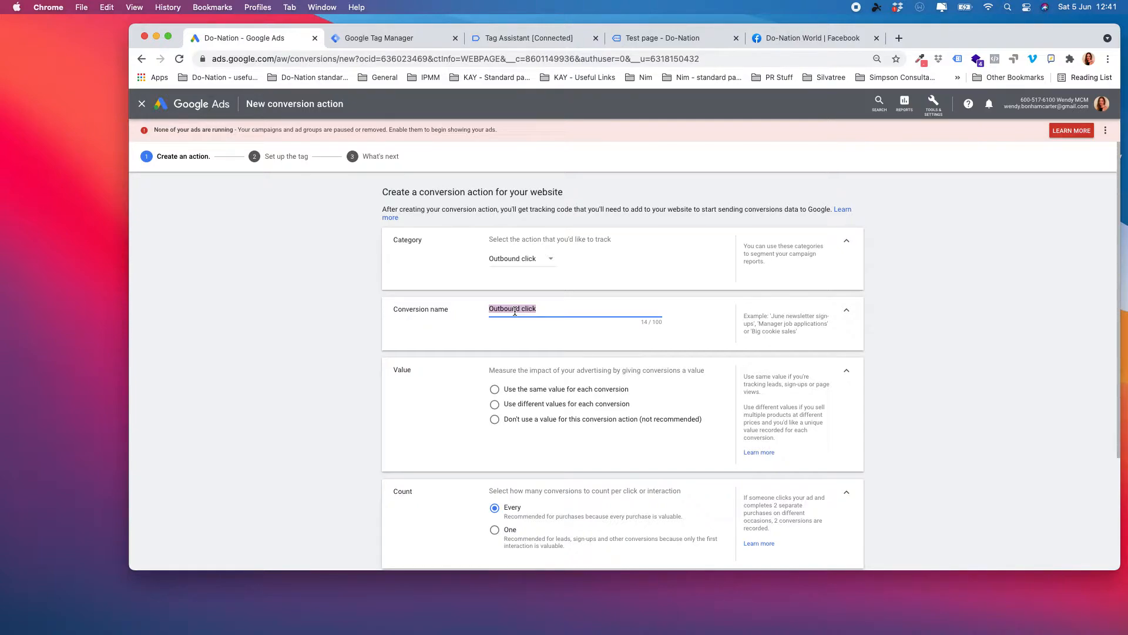
text(Facw)
text(book Link)
- Choose not to use a value for the conversion action and set its count to One
click(495, 419)
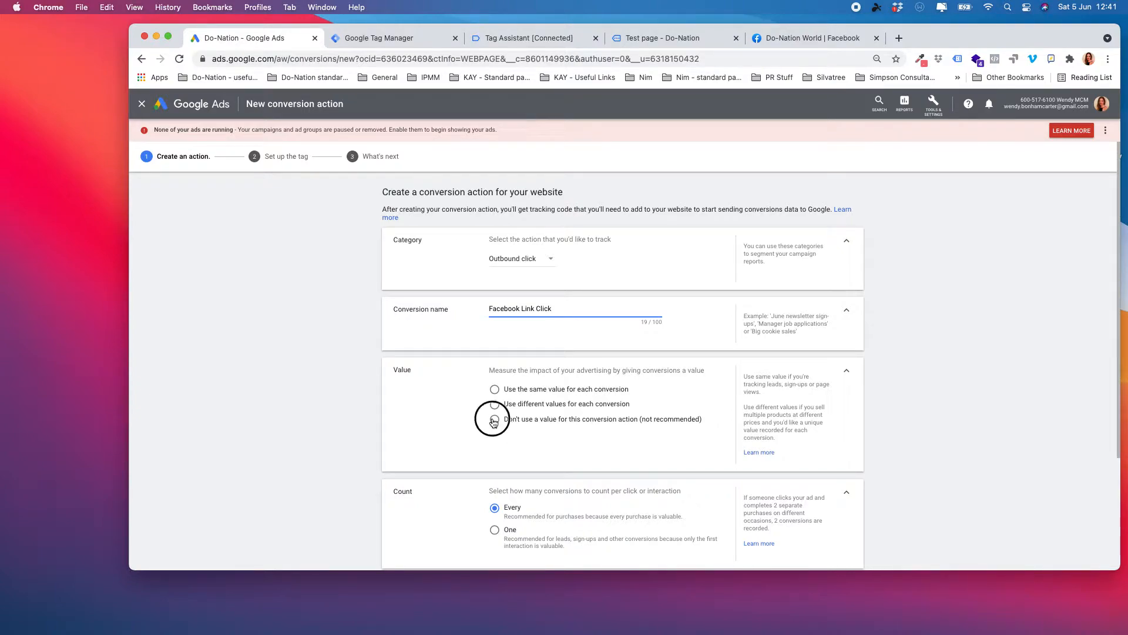
scroll(595, 420, down, 3)
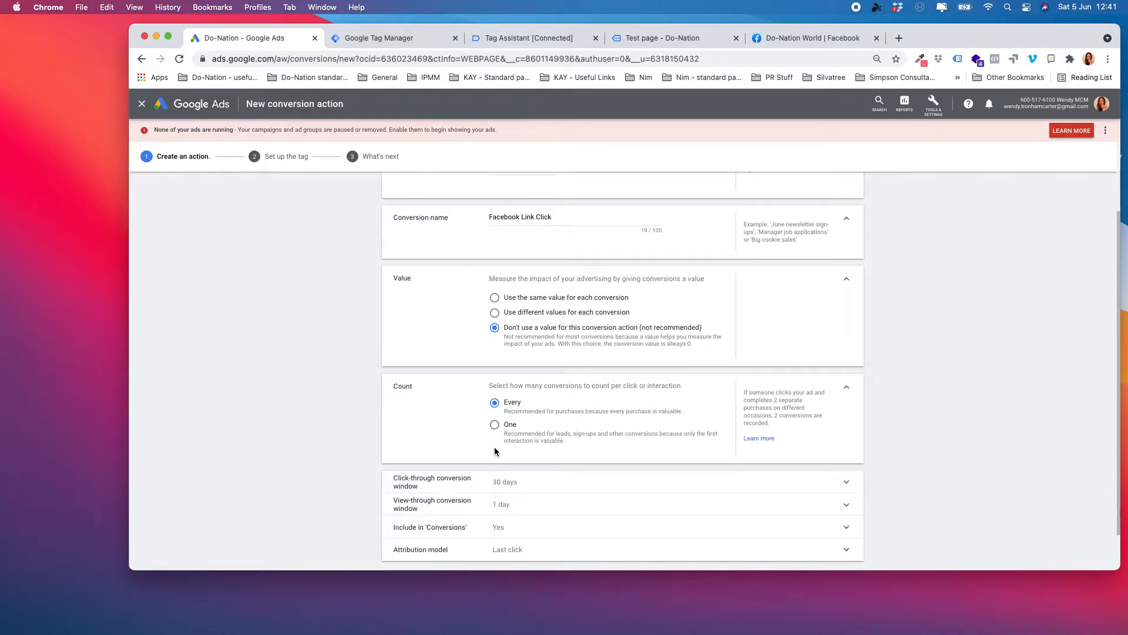
click(495, 427)
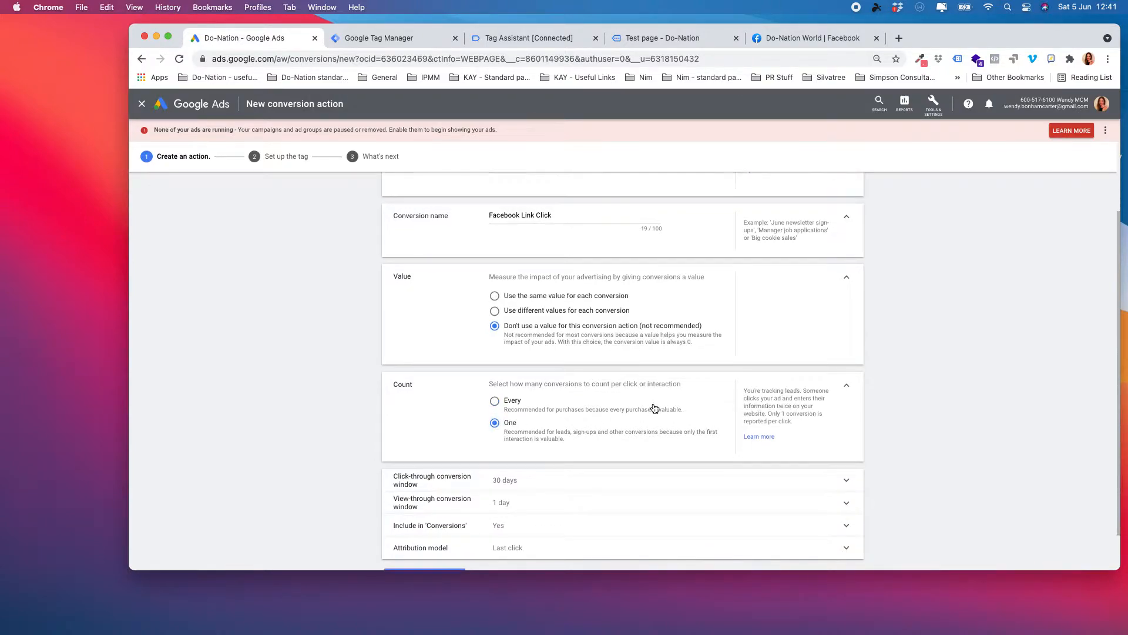
- Set the click-through conversion window to 90 days and the view-through conversion window to 30 days
scroll(653, 408, down, 2)
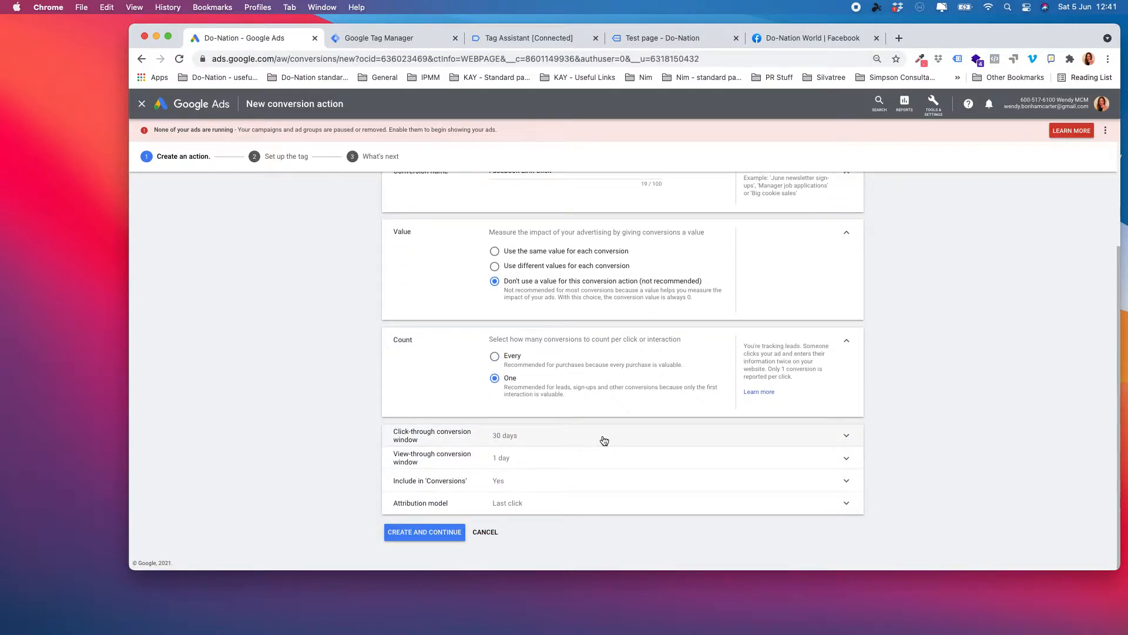
click(604, 440)
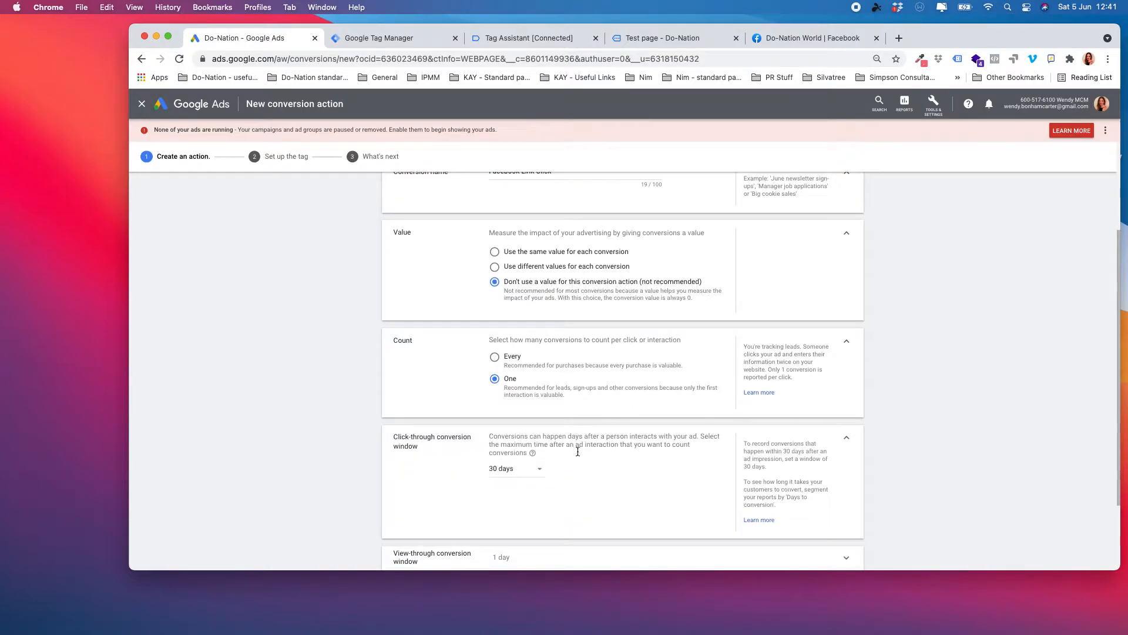
click(533, 465)
click(509, 360)
scroll(538, 371, down, 3)
click(527, 458)
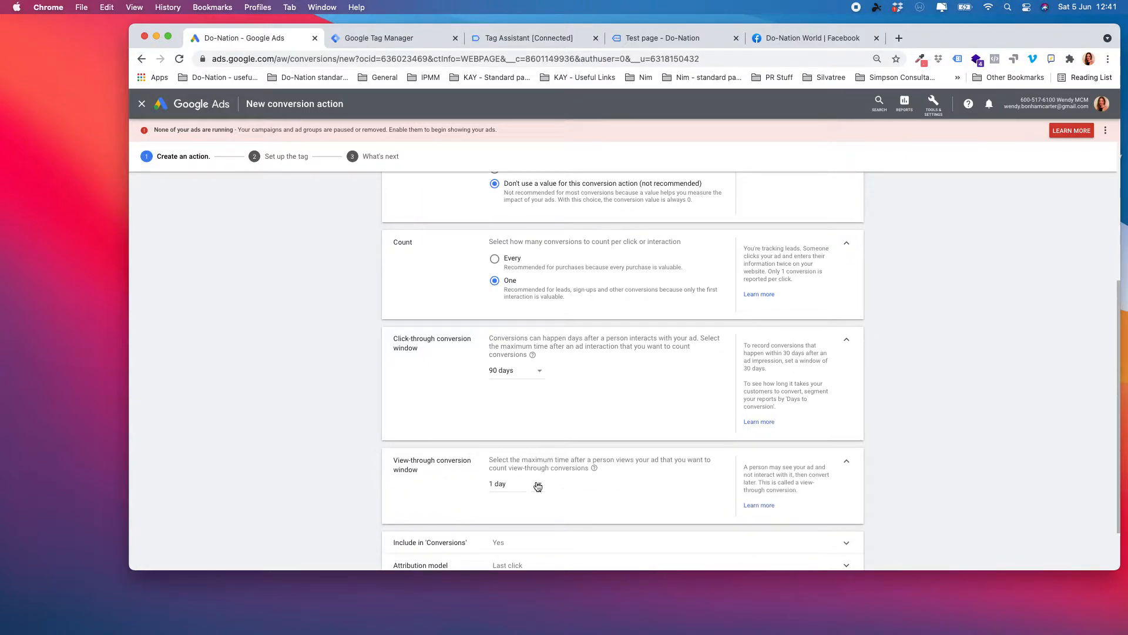
click(532, 486)
click(515, 388)
- Create the conversion action under the name Facebook Link Clicks and choose Google Tag Manager as its tag installation method
scroll(663, 497, down, 3)
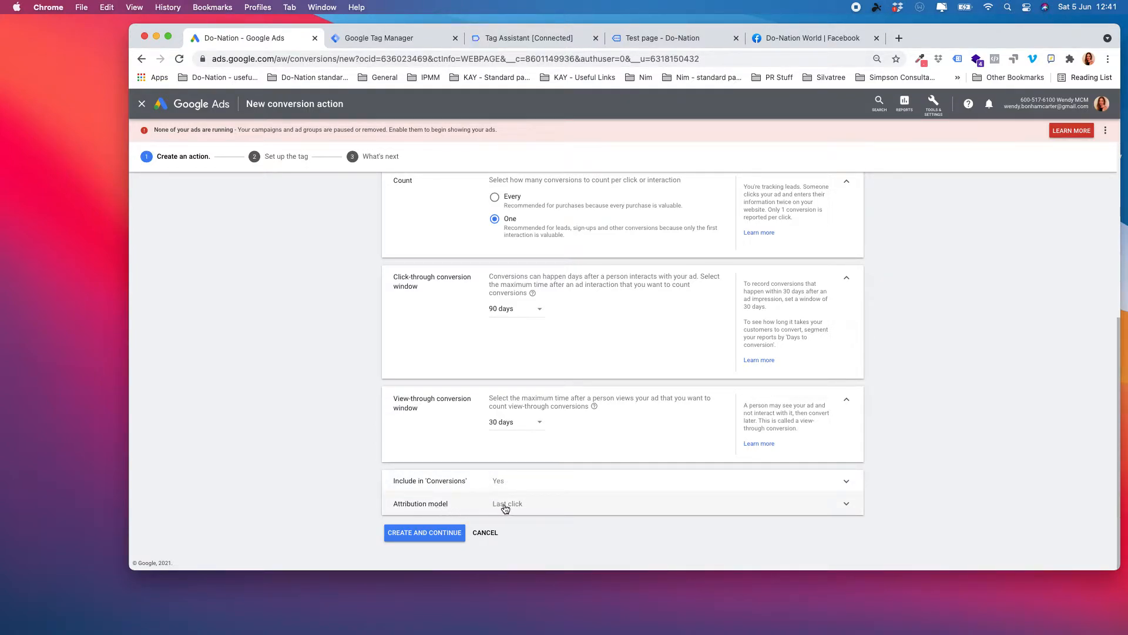
click(436, 537)
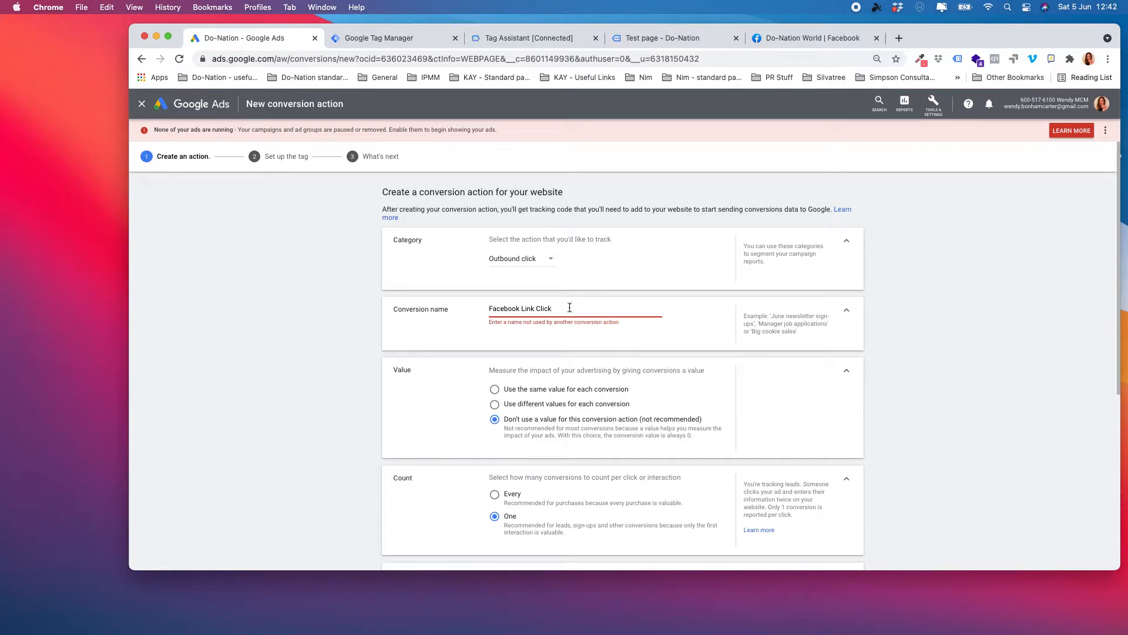
text(s)
scroll(581, 357, down, 3)
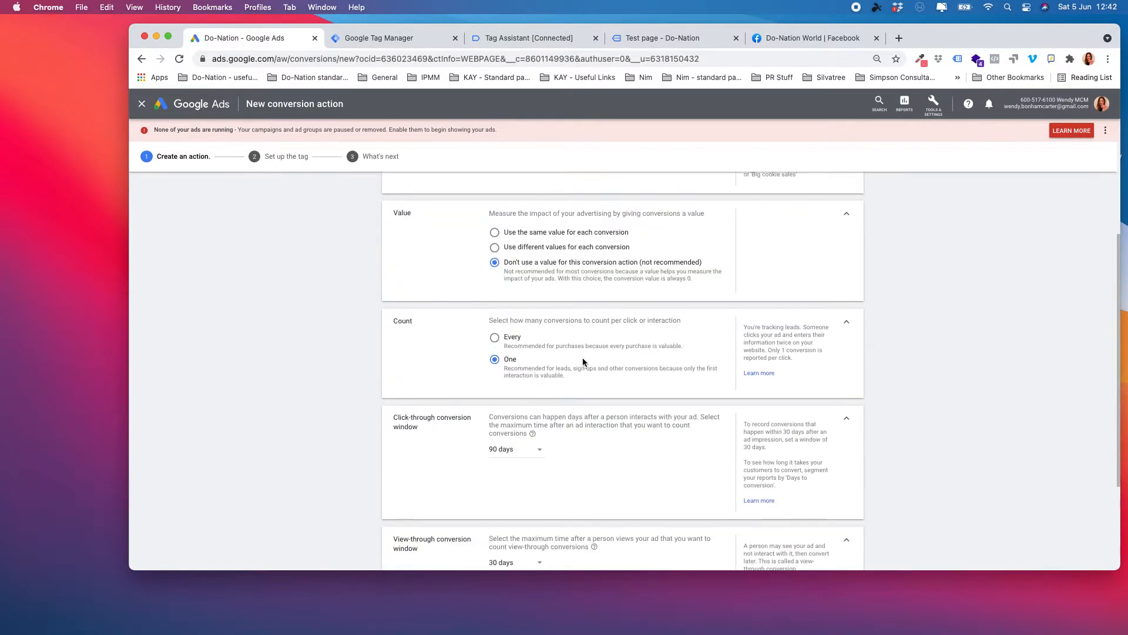
scroll(583, 358, down, 3)
click(434, 536)
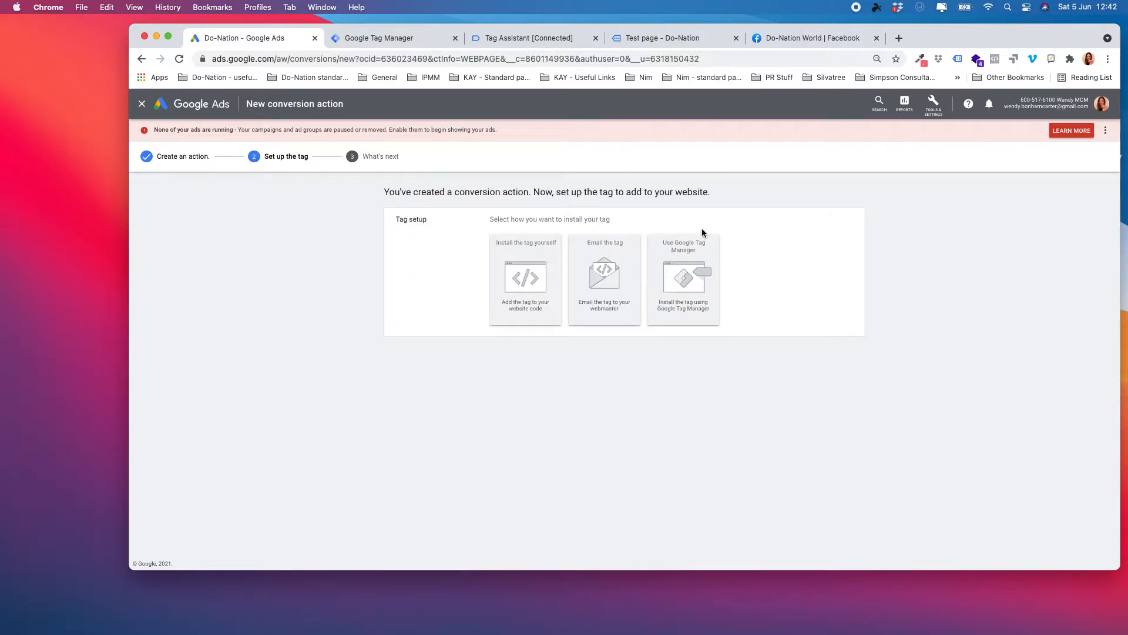
click(685, 276)
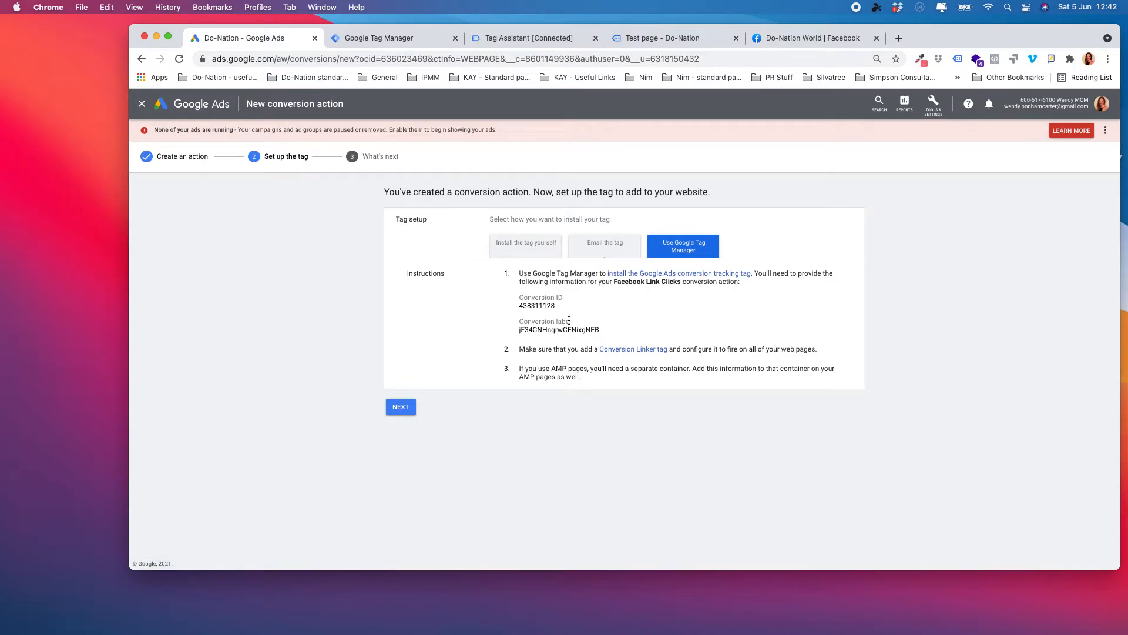
- In Google Tag Manager, add a new Google Ads Conversion Tracking tag named Facebook Link Clicks
click(398, 39)
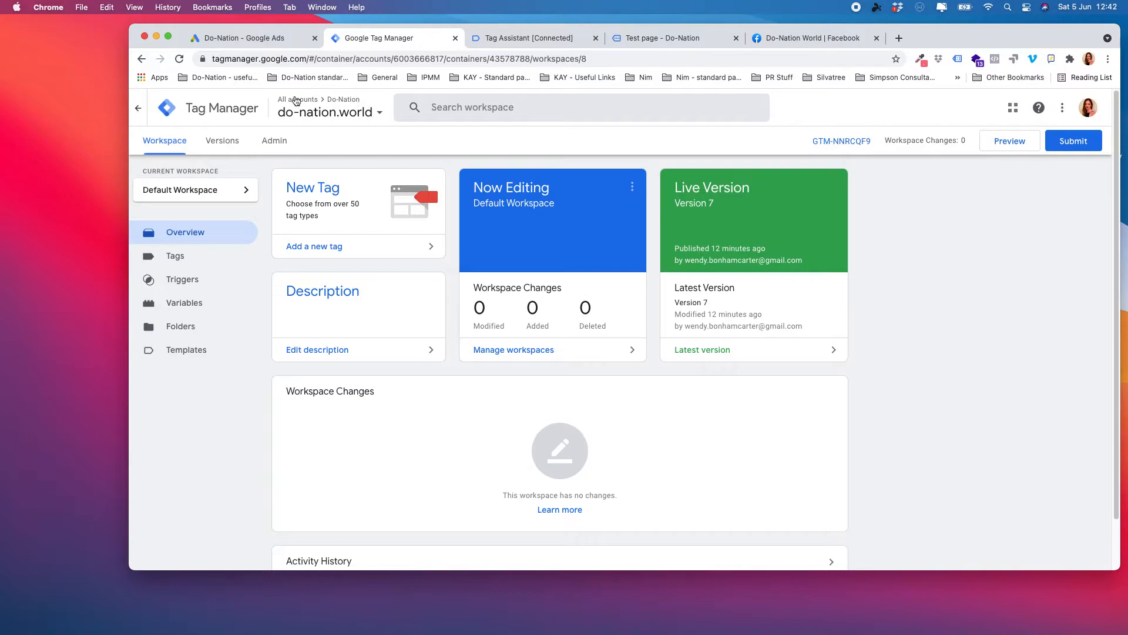
click(325, 248)
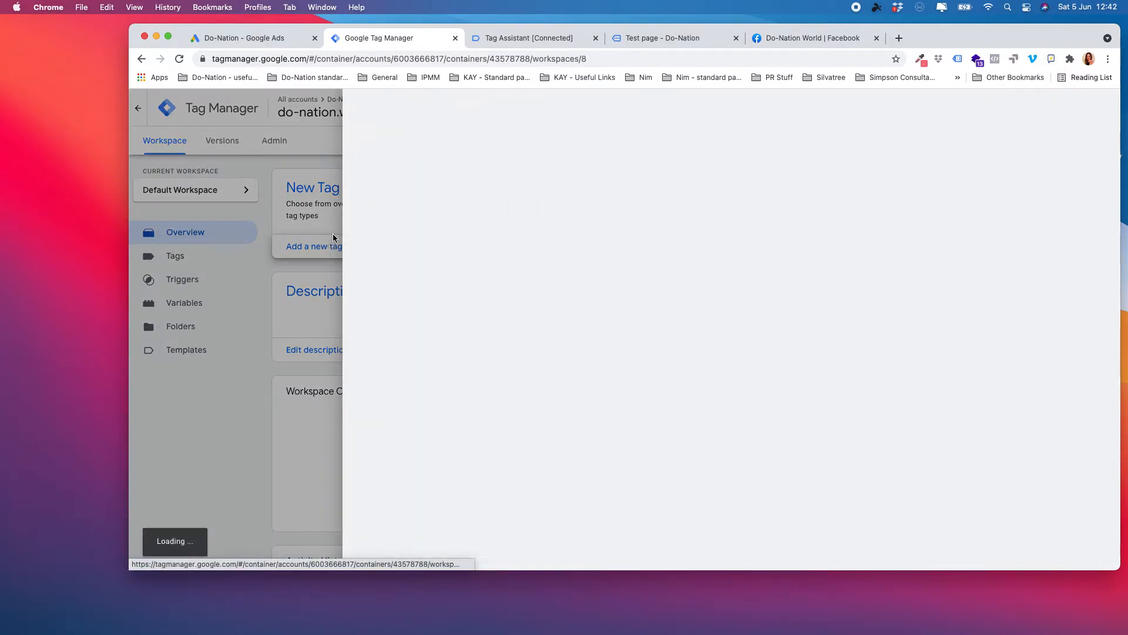
click(427, 111)
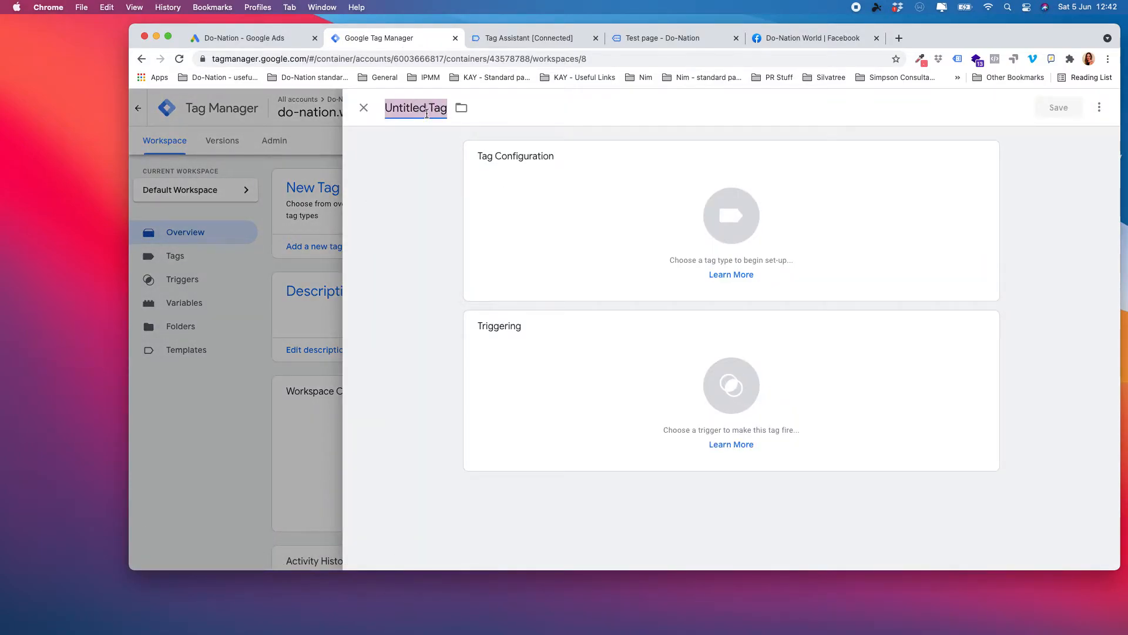
text(Fac)
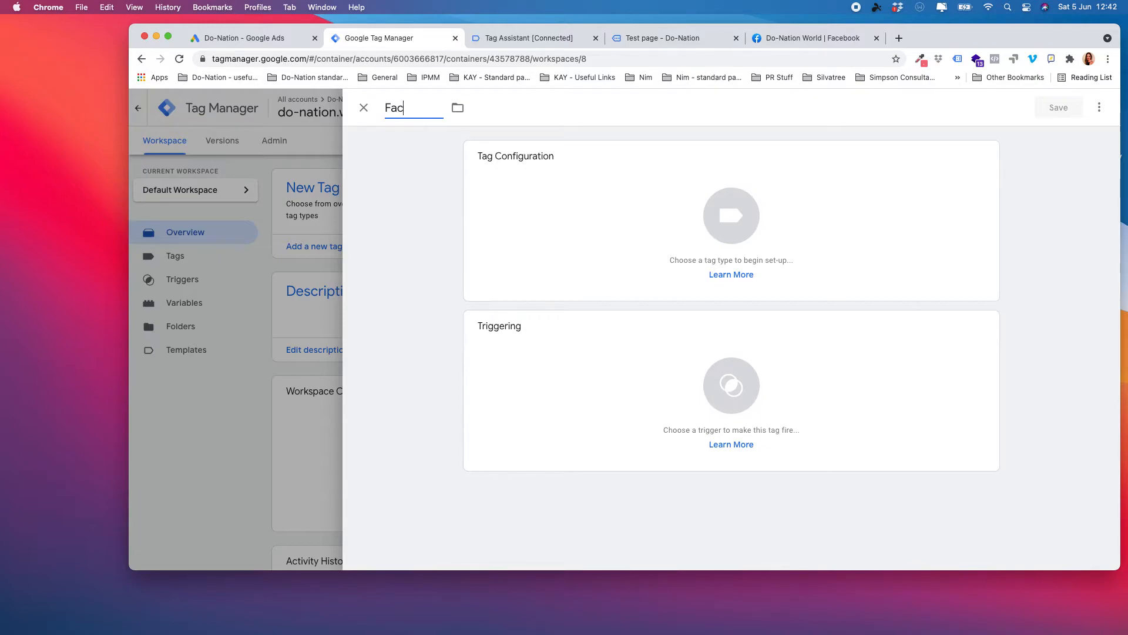
text(ebook Link Clicks)
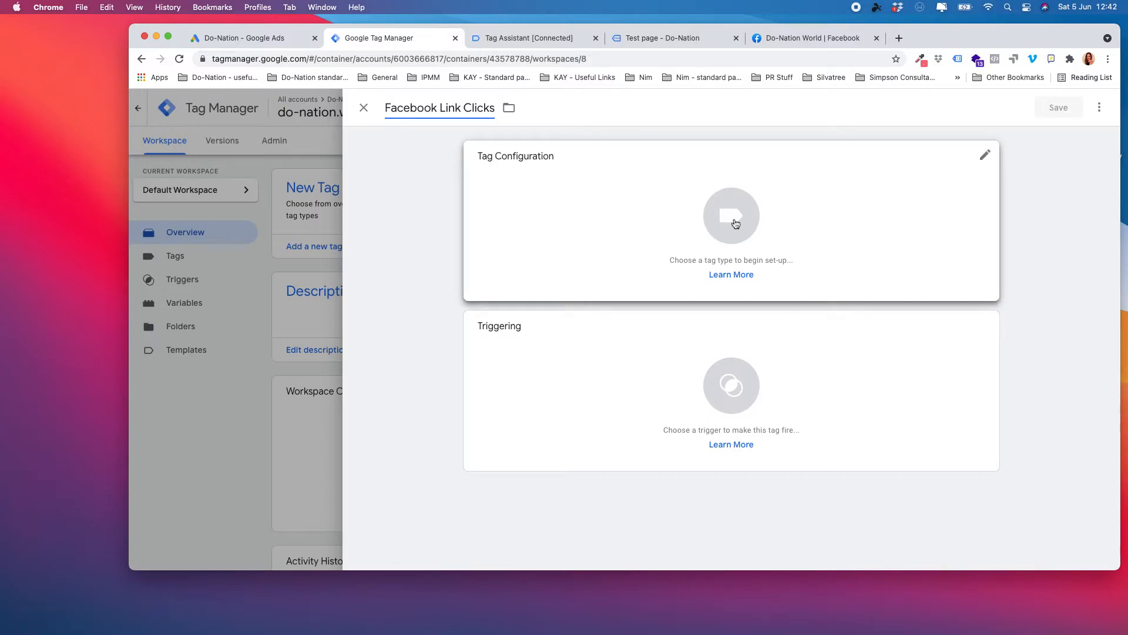
click(648, 201)
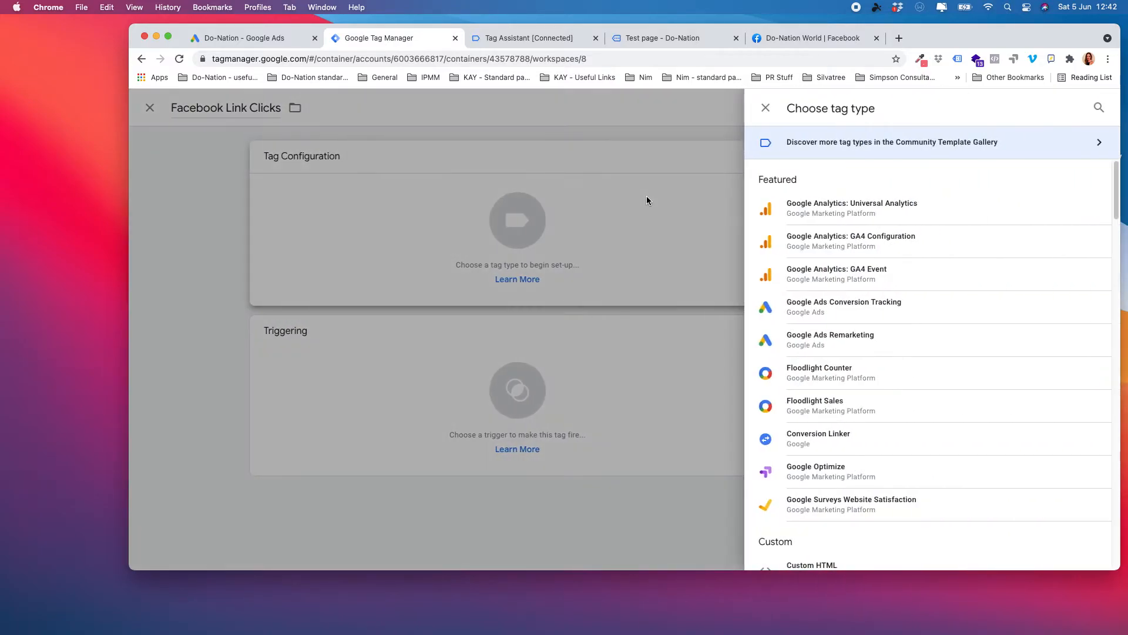
click(865, 306)
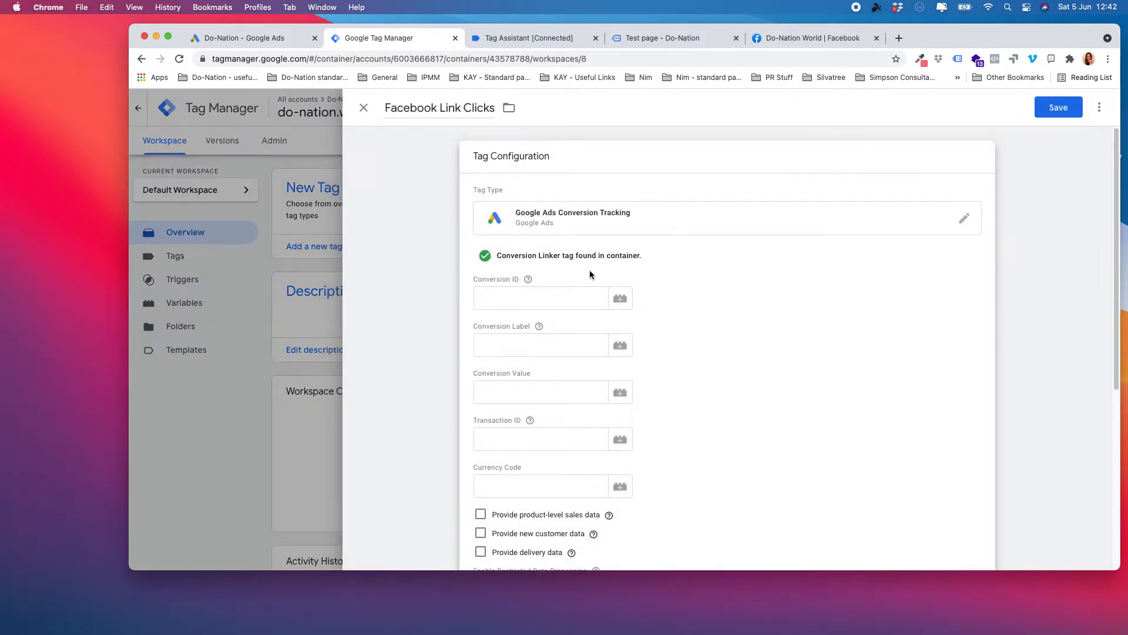
- Copy the conversion ID from the Google Ads tag setup into the new tag's Conversion ID in Tag Manager
click(284, 40)
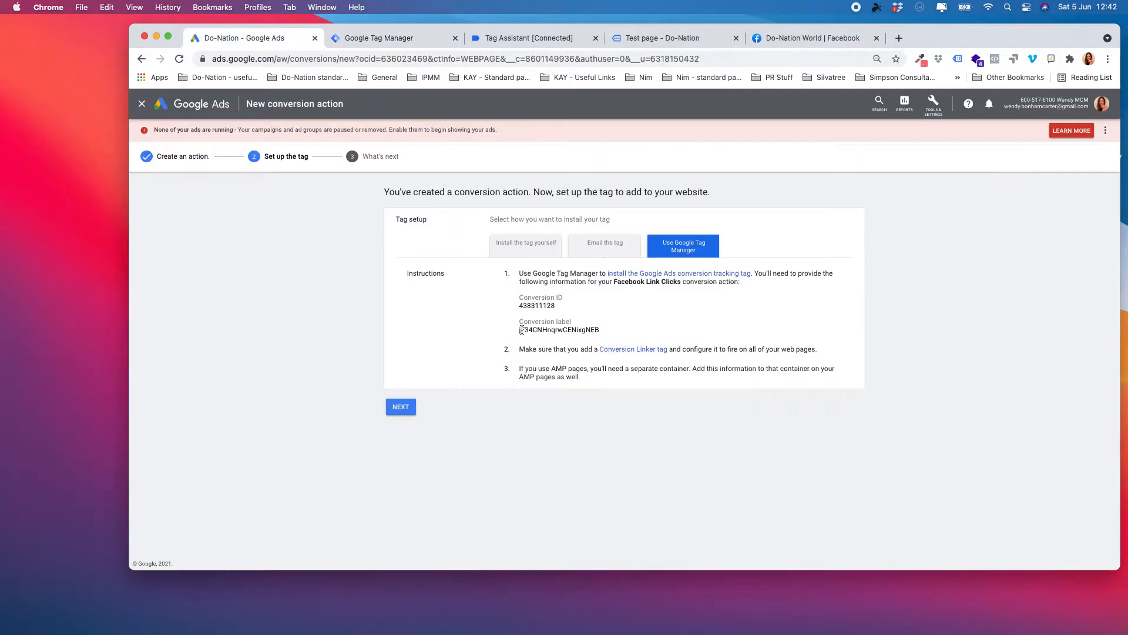
double_click(539, 306)
key(super+c)
click(390, 38)
click(539, 299)
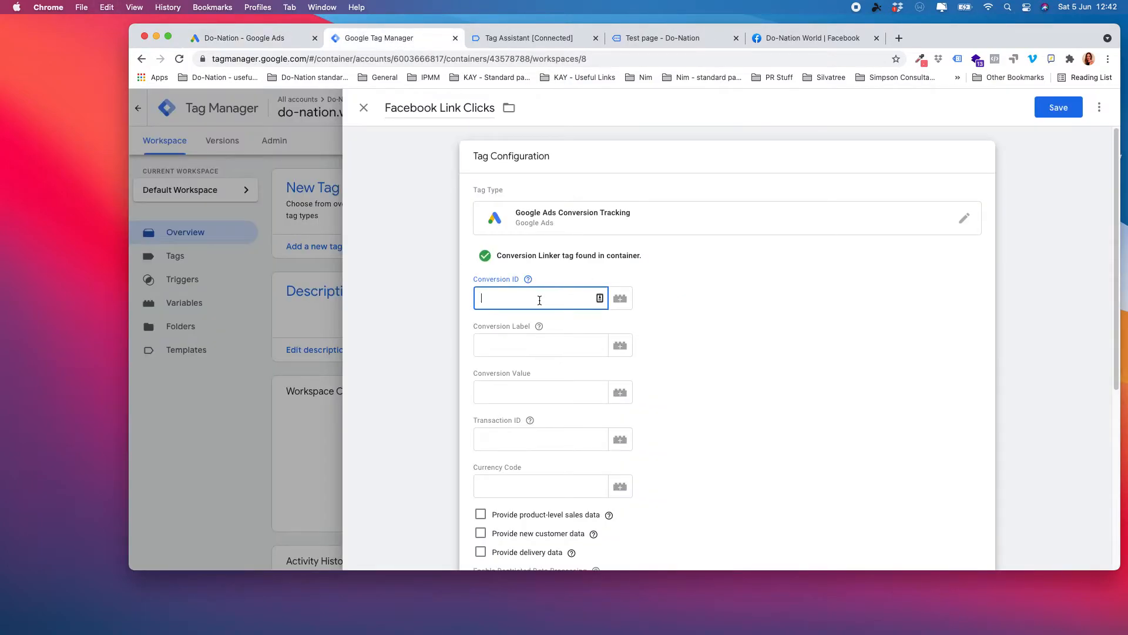
key(super+v)
- Copy the conversion label from the Google Ads tag setup into the tag's Conversion Label in Tag Manager
click(228, 37)
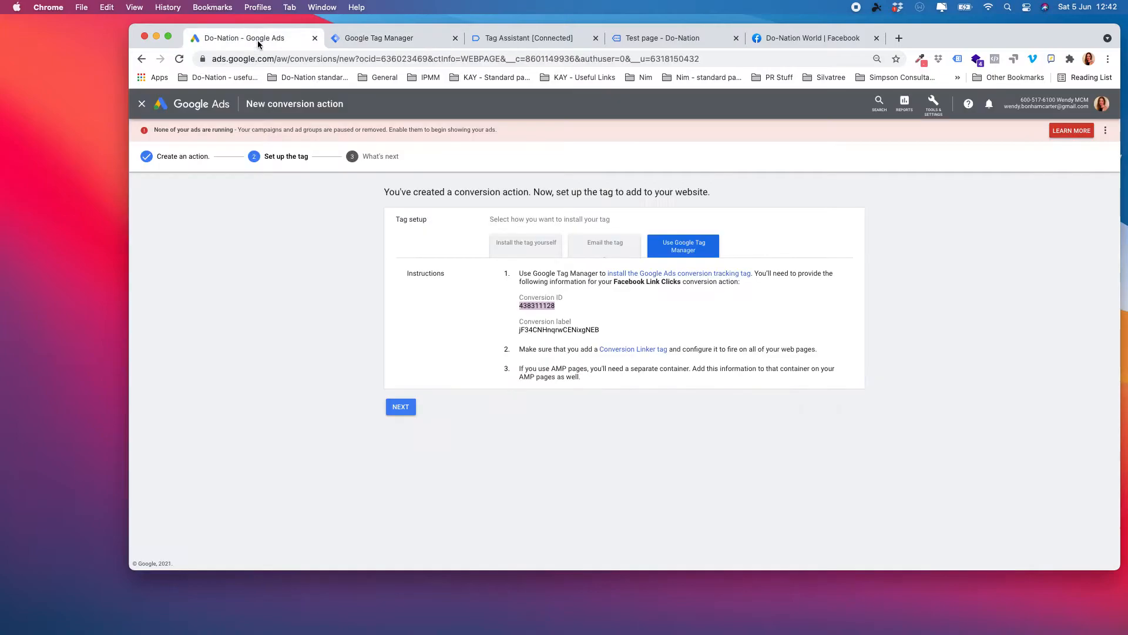
double_click(571, 329)
key(super+c)
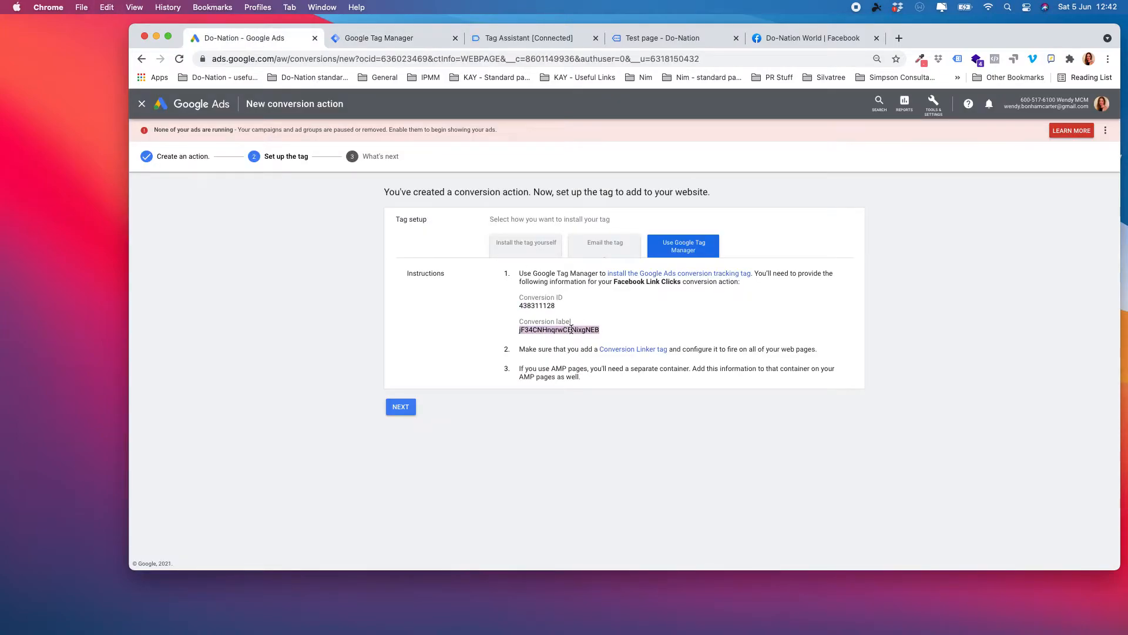
click(392, 38)
click(524, 341)
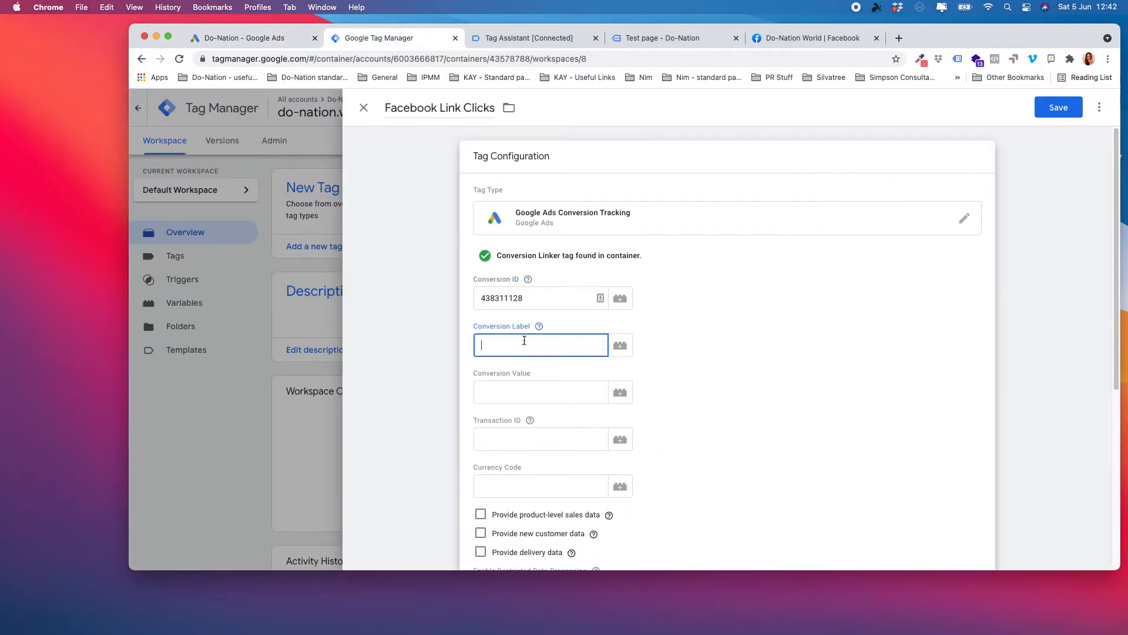
key(super+v)
- Create a new trigger for the tag, named Facebook Link Clicks, with the trigger type Click - All Elements
scroll(791, 369, down, 5)
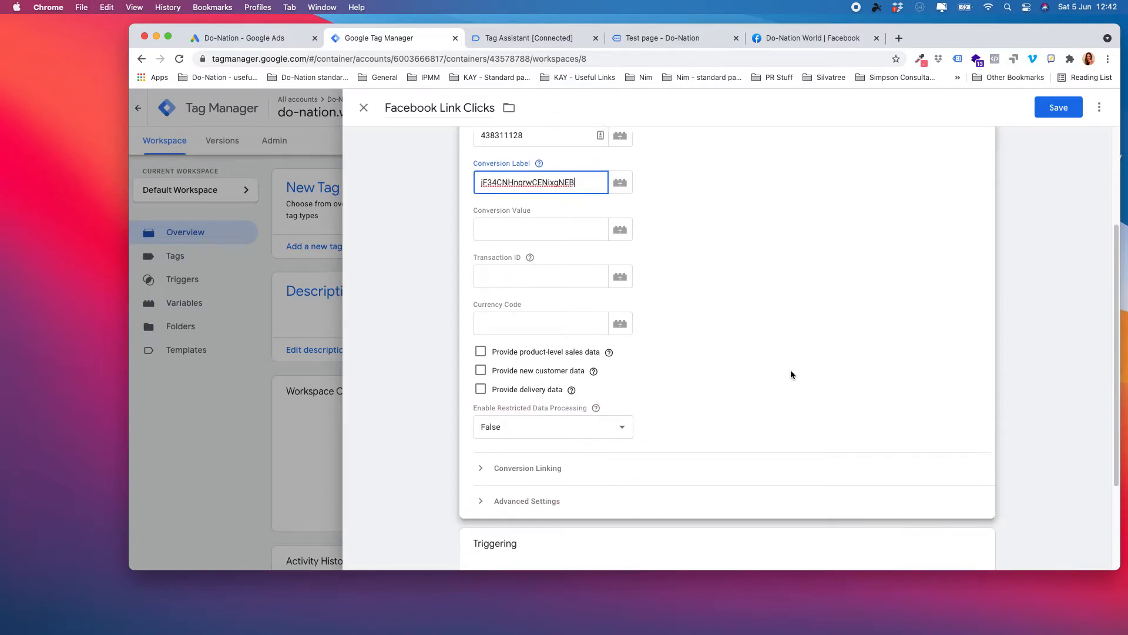
scroll(771, 341, down, 4)
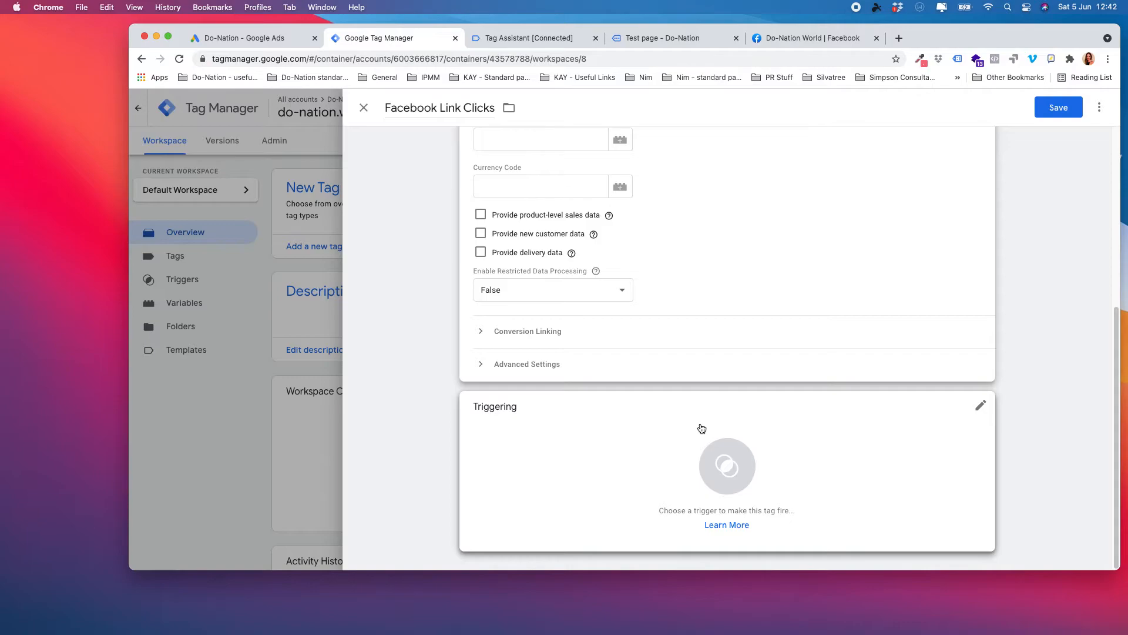
click(786, 443)
click(785, 442)
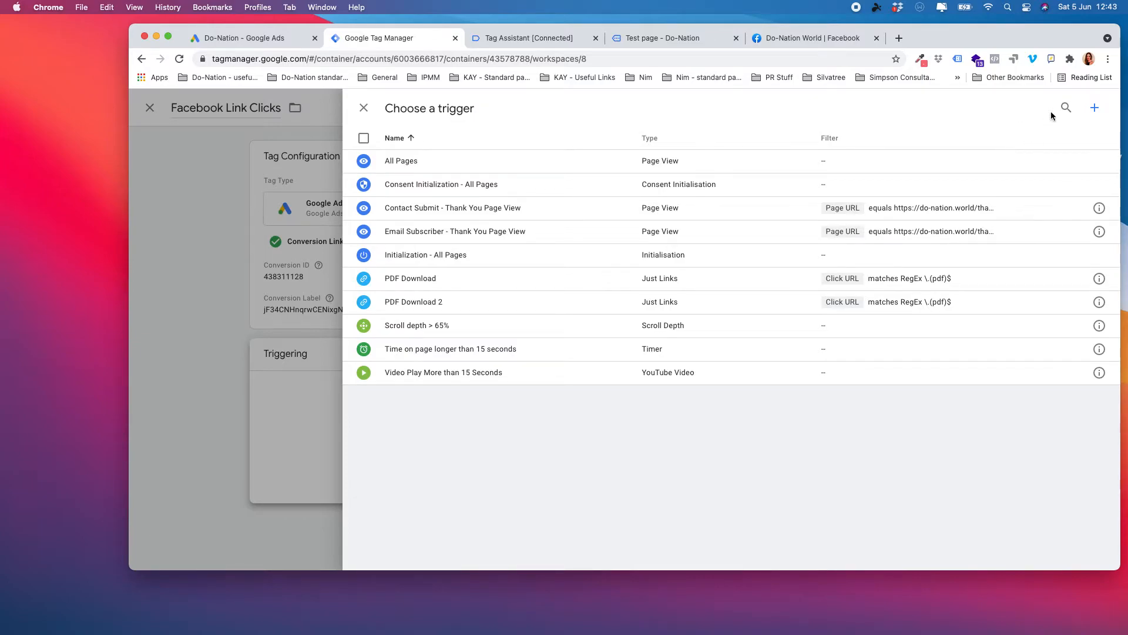
click(1095, 109)
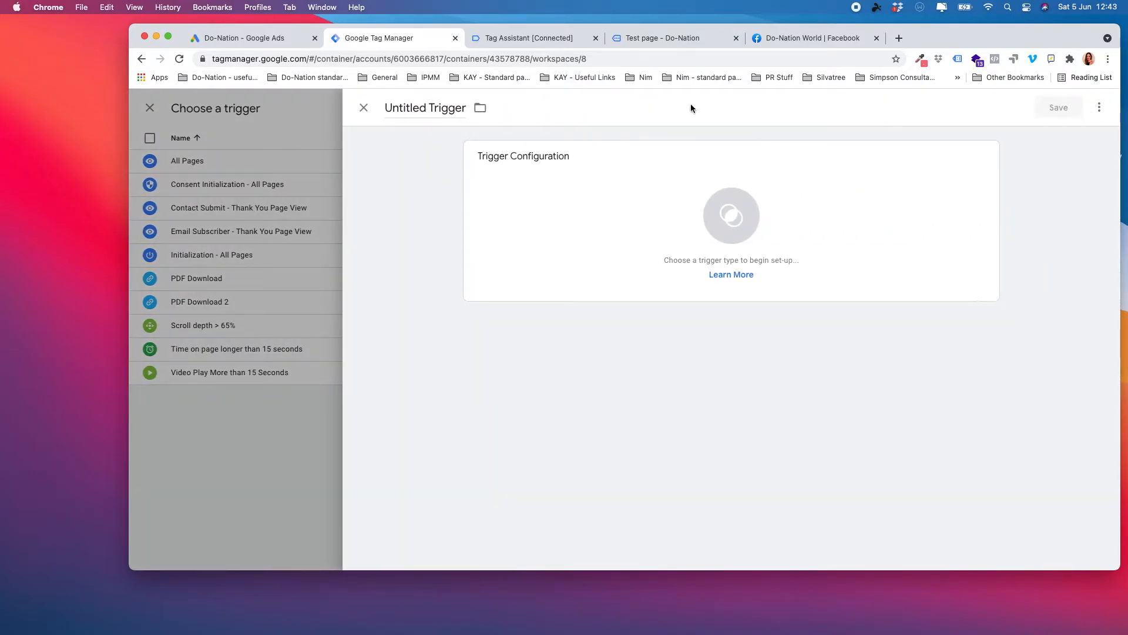
click(438, 104)
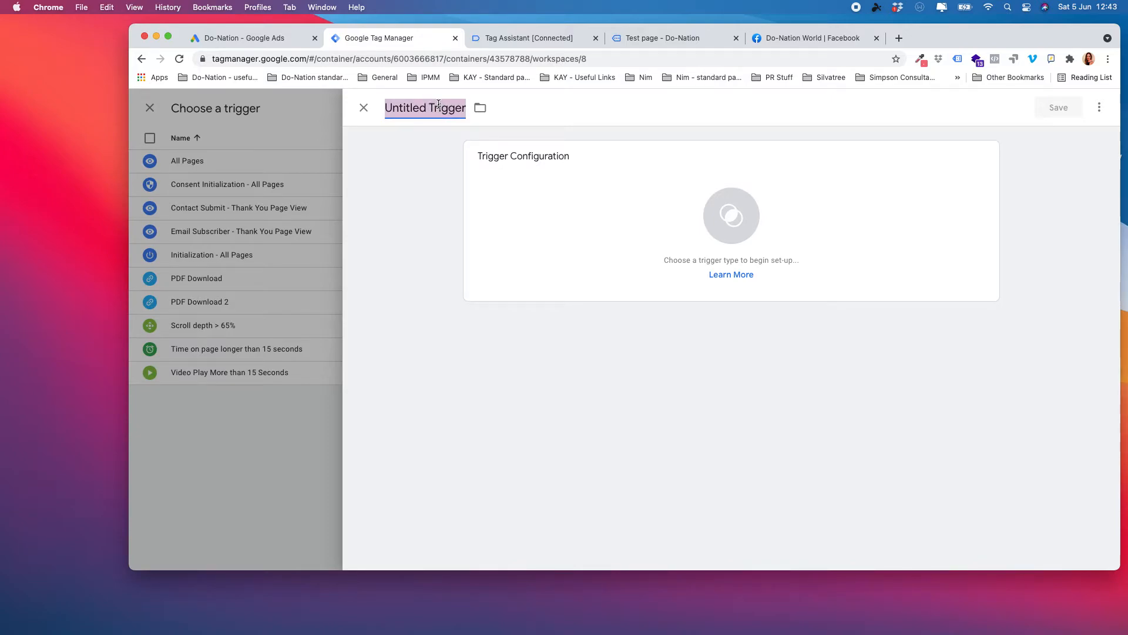
text(Facebook)
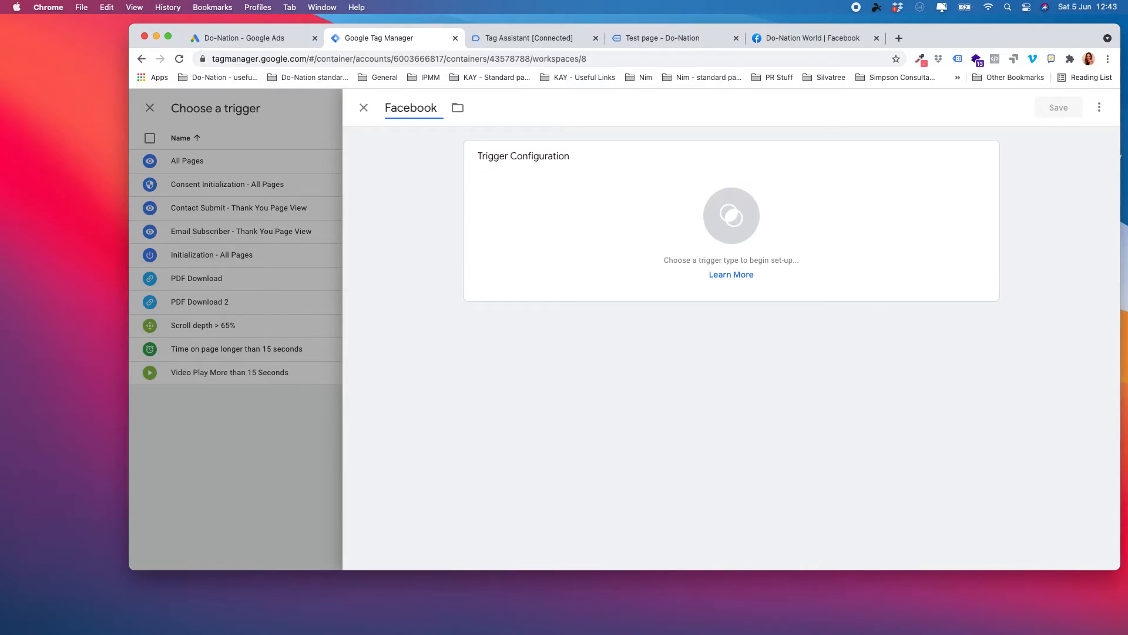
text(Link Clicks)
click(713, 203)
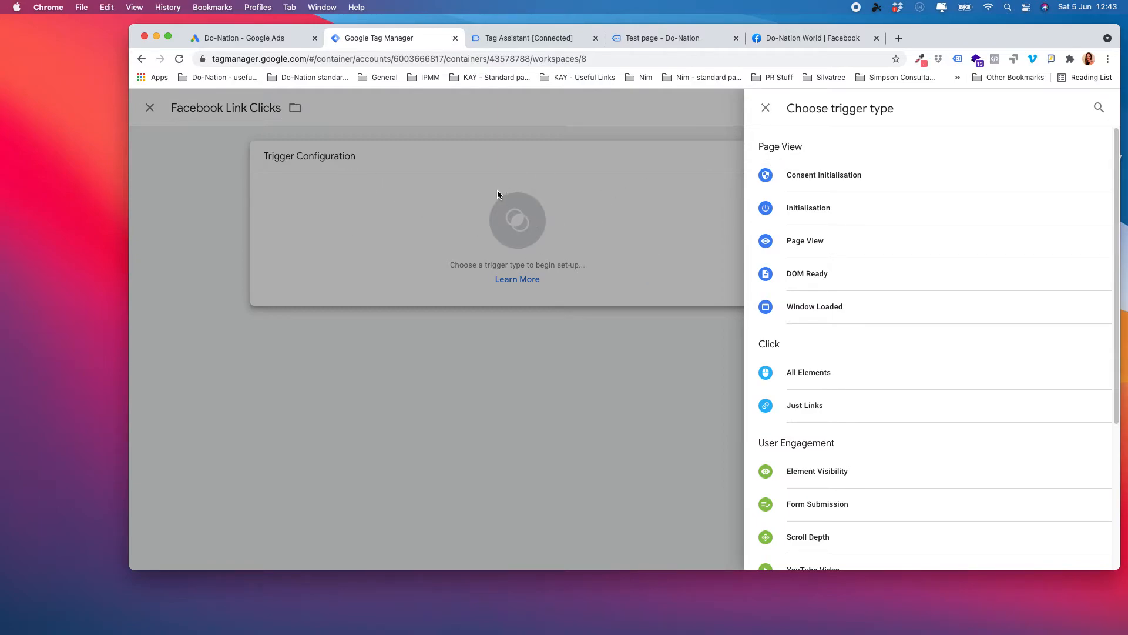
click(821, 376)
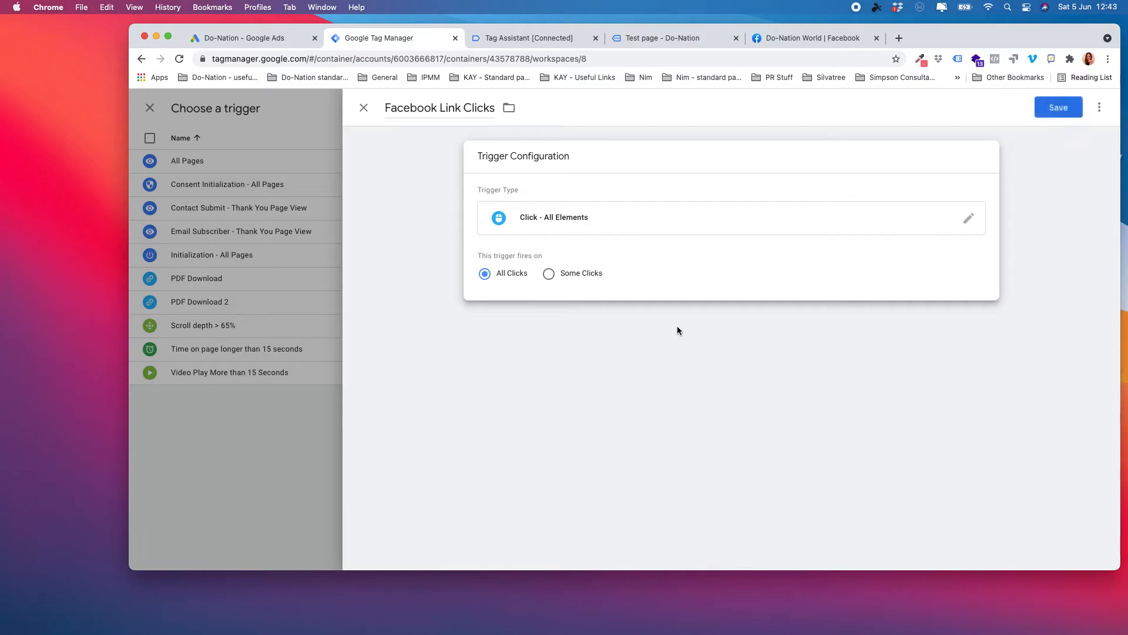
- Restrict the trigger to Some Clicks and copy the address of the Do-Nation World Facebook page
click(550, 275)
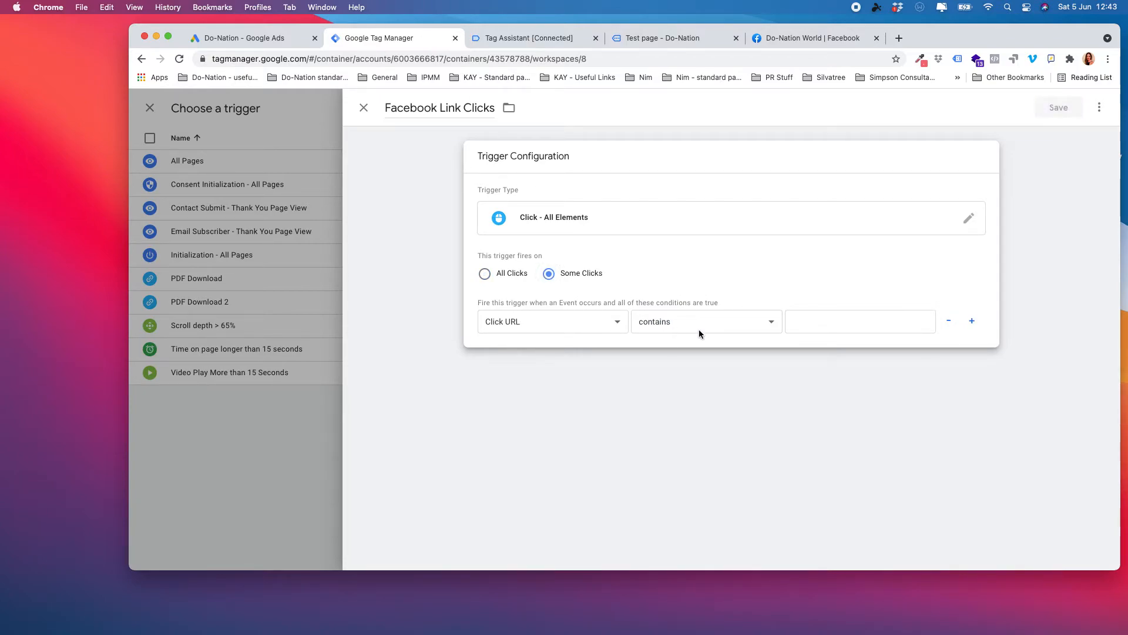
click(787, 39)
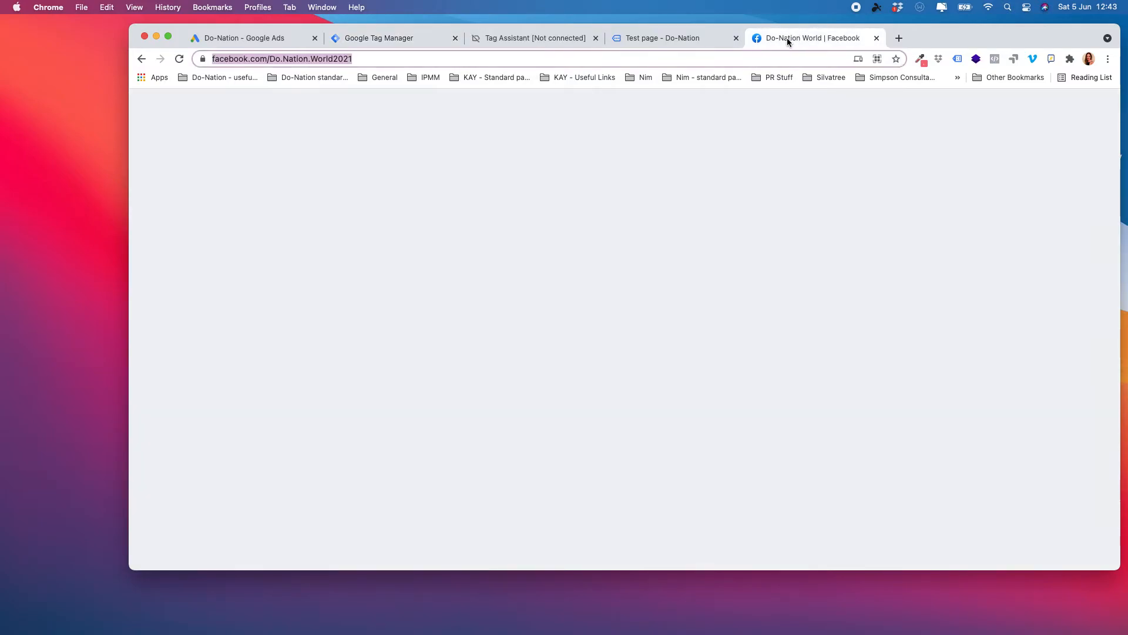
right_click(332, 59)
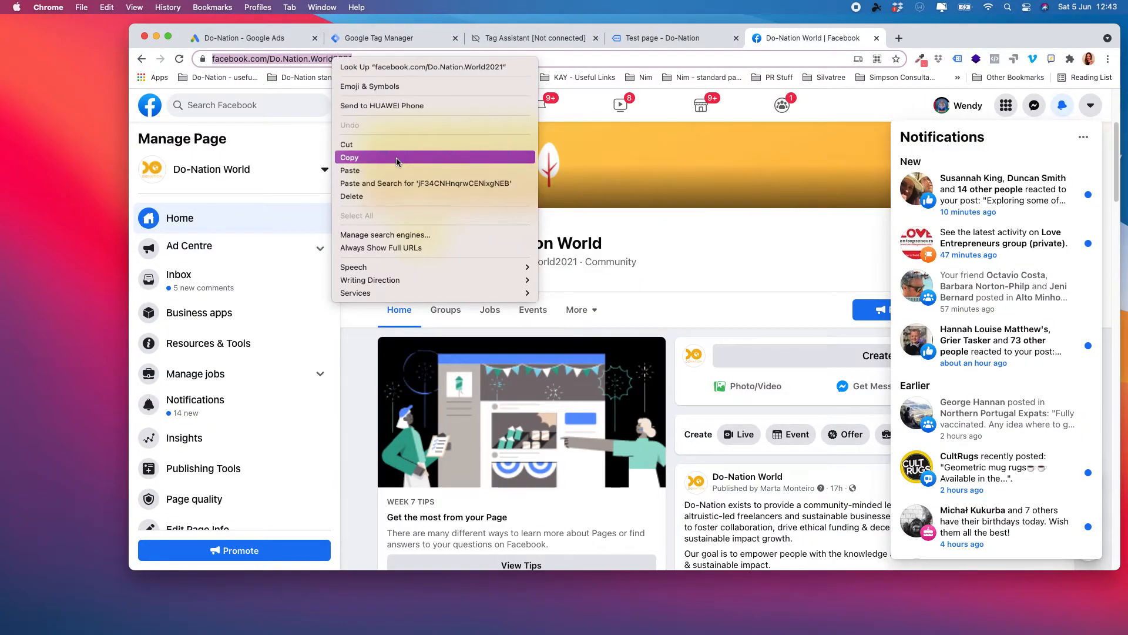
click(396, 158)
- Set the trigger condition in Tag Manager to Click URL contains facebook.com/Do.Nation.World2021, removing whatever precedes facebook.com in the pasted address
click(376, 38)
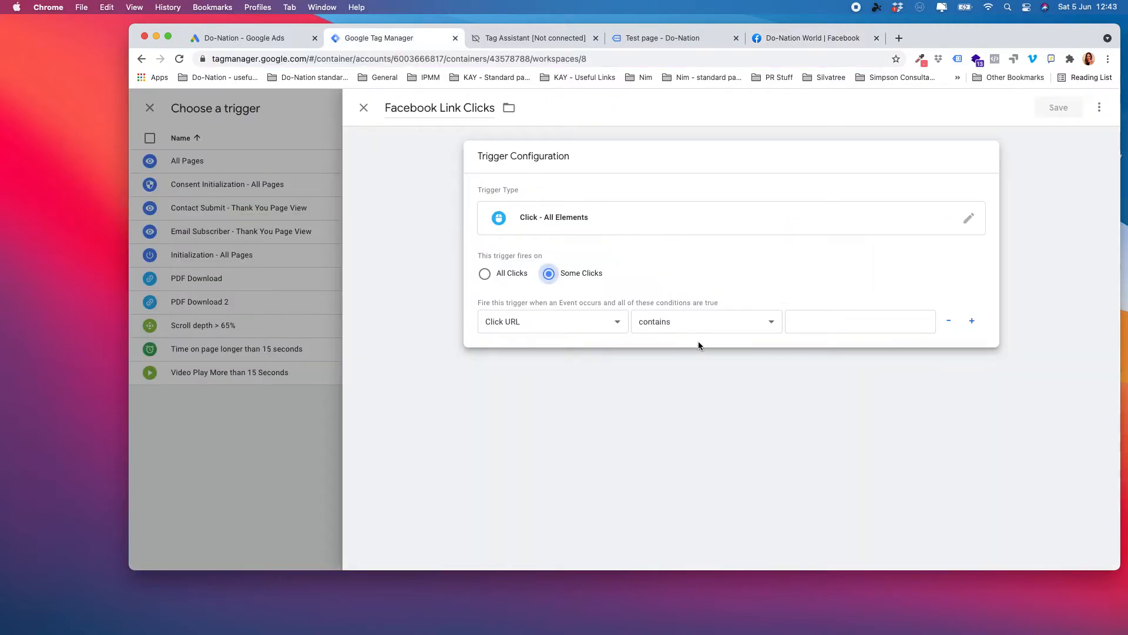
click(804, 325)
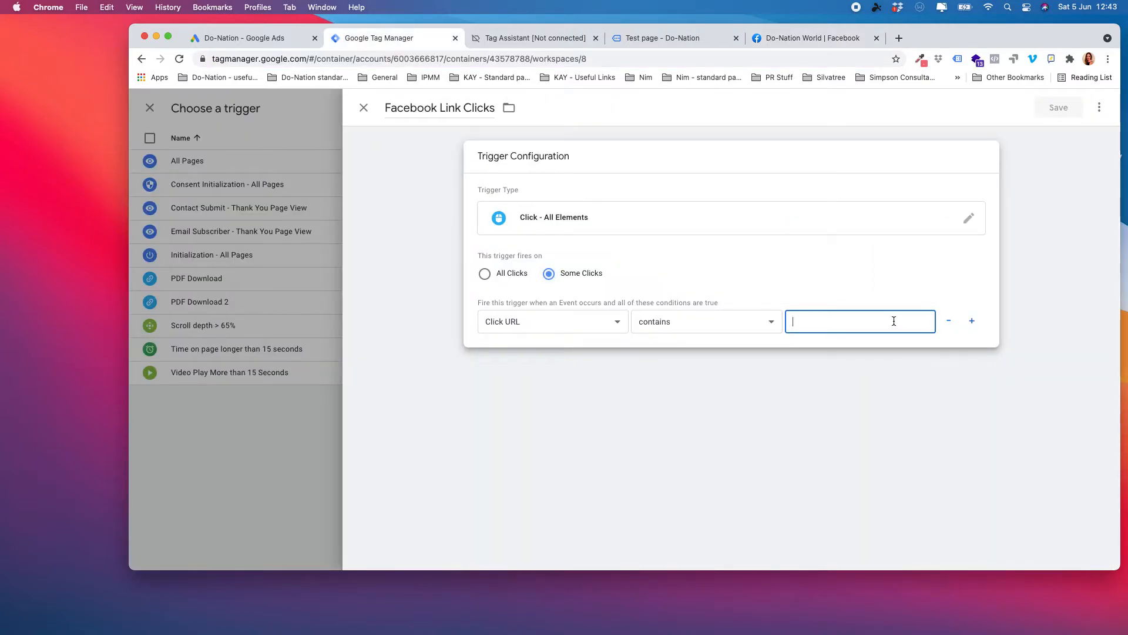
key(super+v)
drag(792, 323, 739, 322)
key(BackSpace)
click(913, 289)
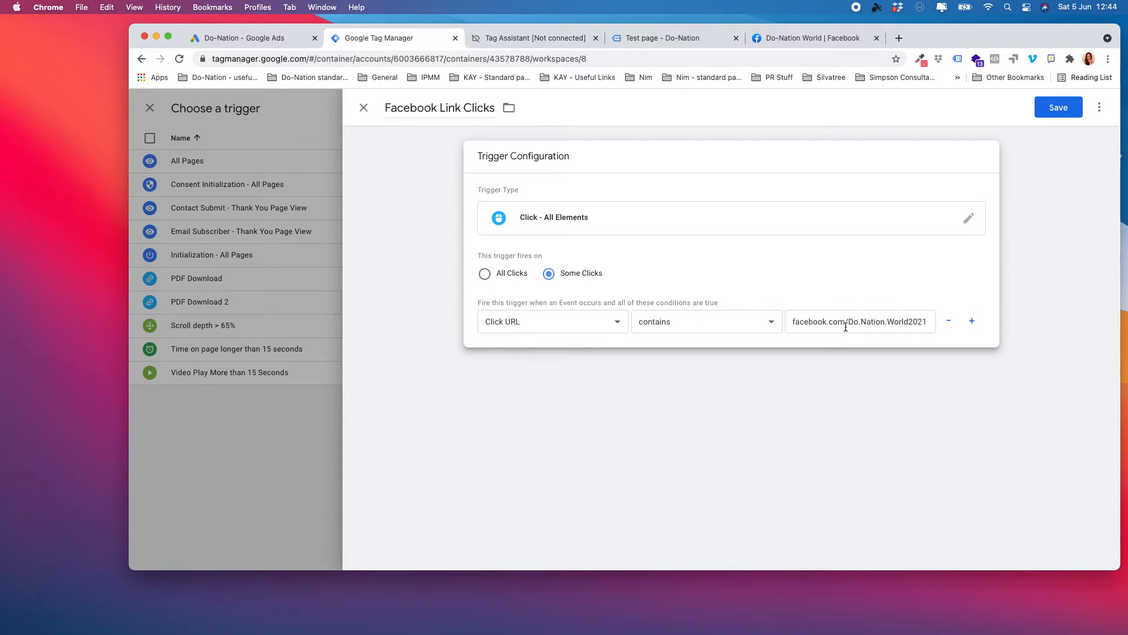
drag(792, 323, 945, 327)
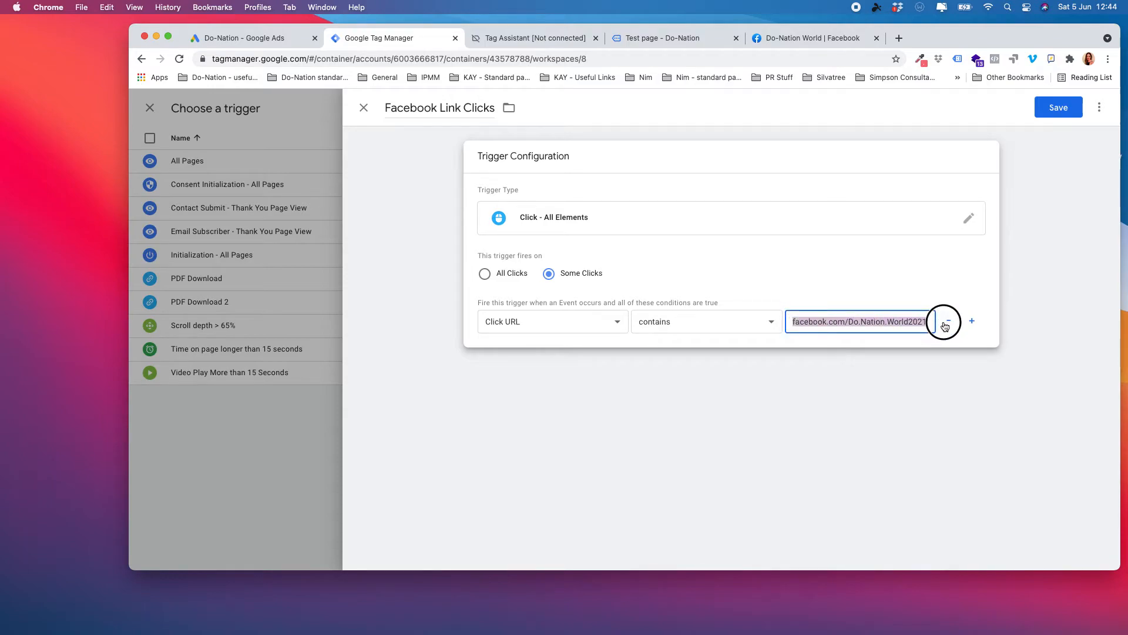
click(899, 293)
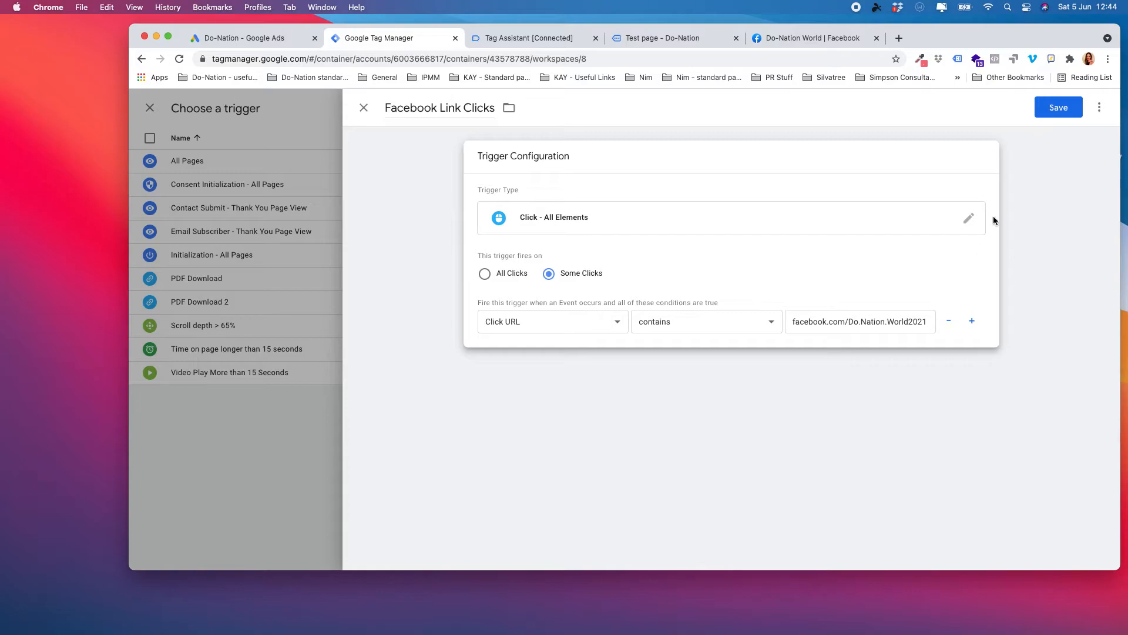
- Save the Facebook Link Clicks trigger and tag, and start previewing the container in Tag Assistant
click(1060, 110)
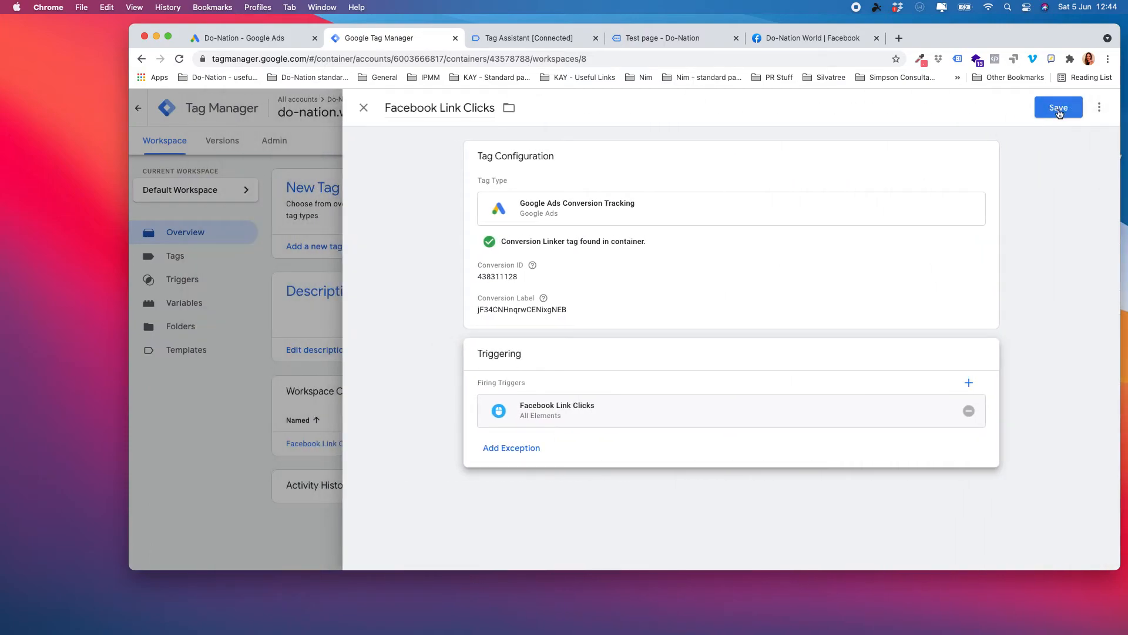
click(1058, 109)
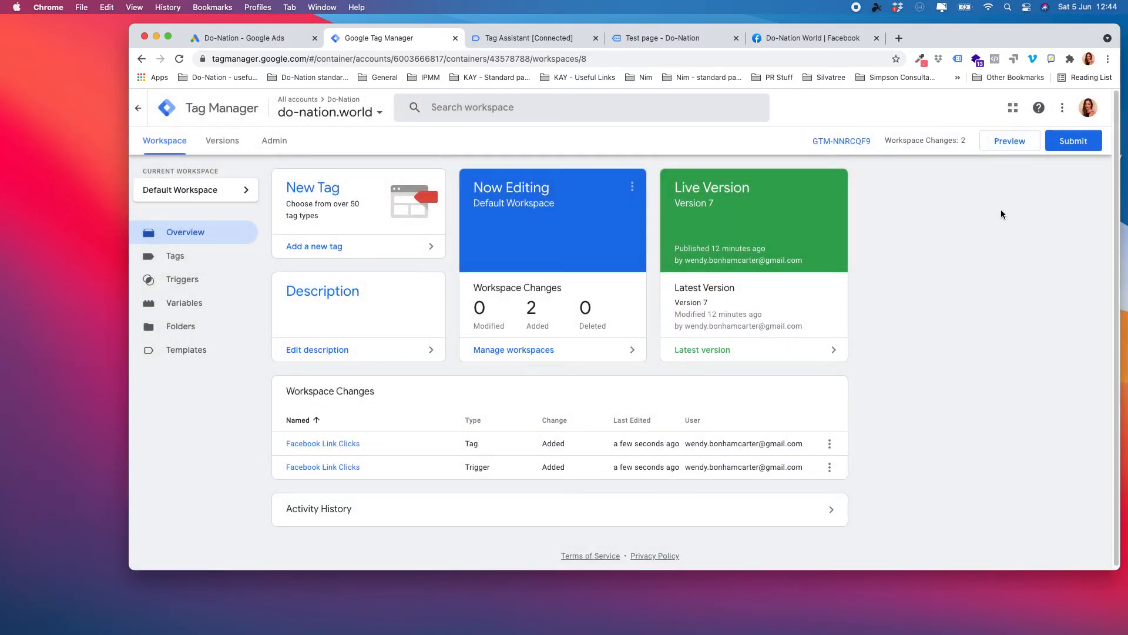
click(1014, 143)
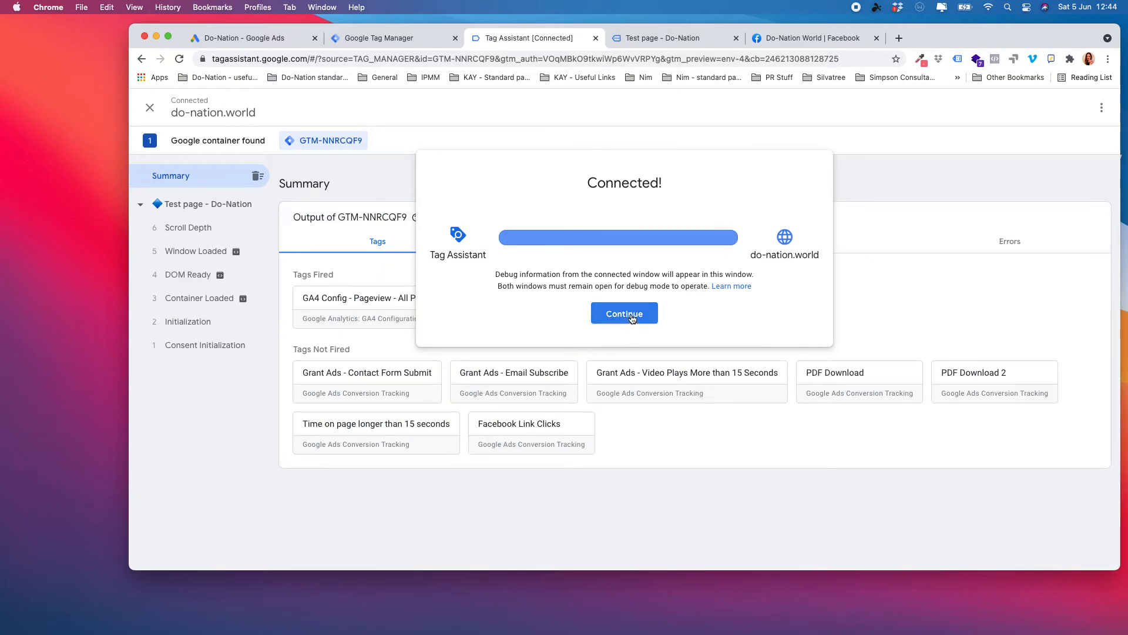
click(625, 321)
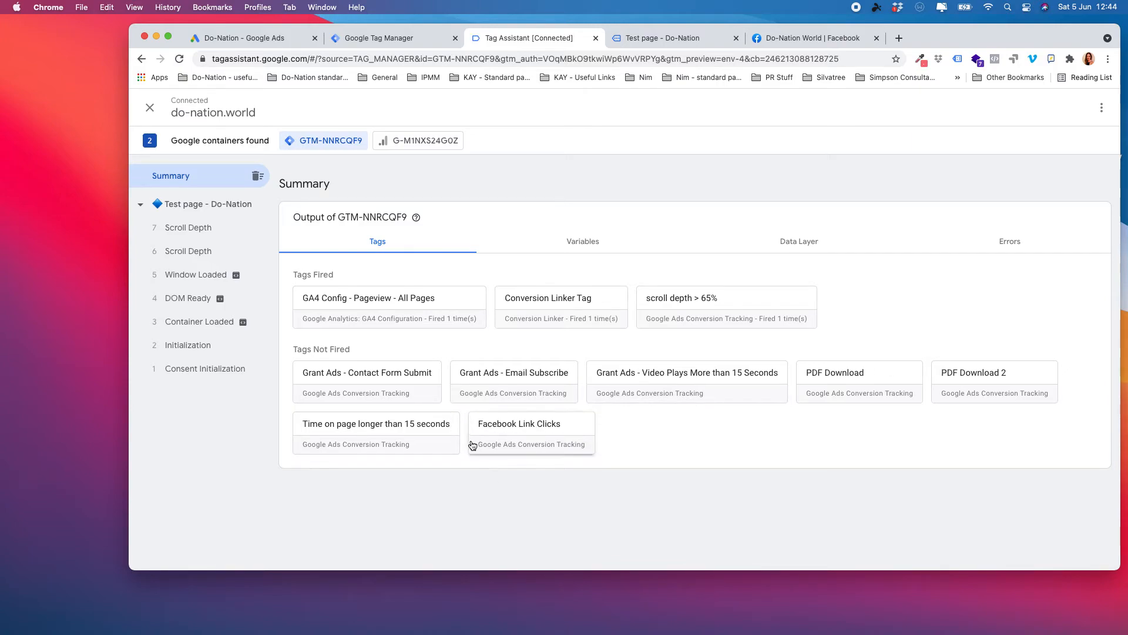
- Reload the test page, follow its Join Our Facebook Community link, and check in Tag Assistant whether the Facebook Link Clicks tag fires
click(658, 39)
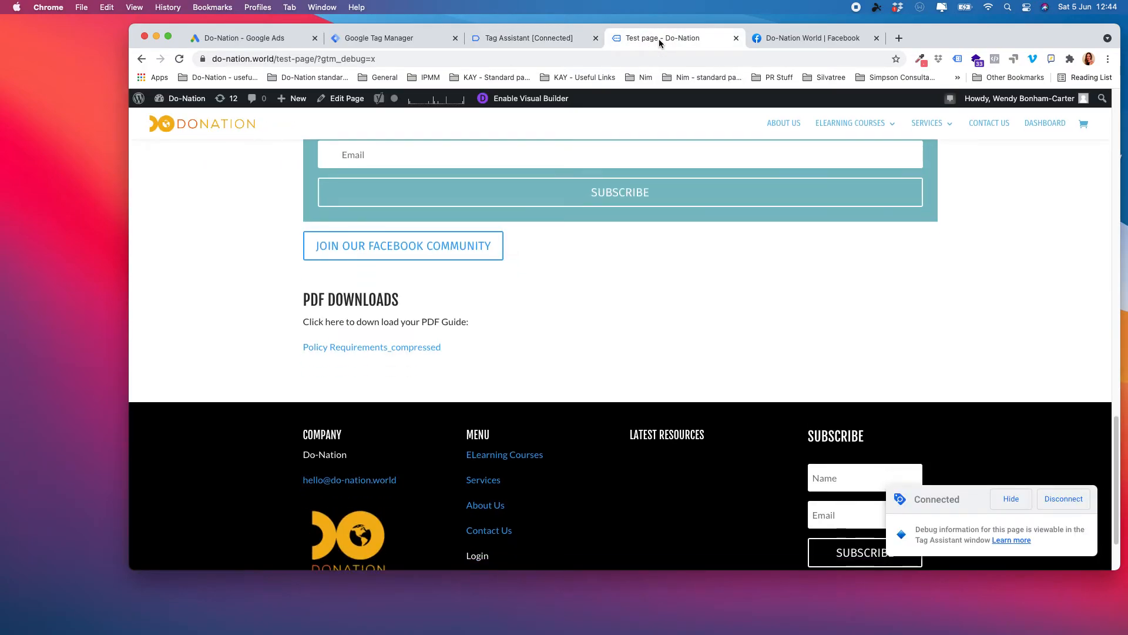
scroll(648, 276, up, 5)
click(179, 60)
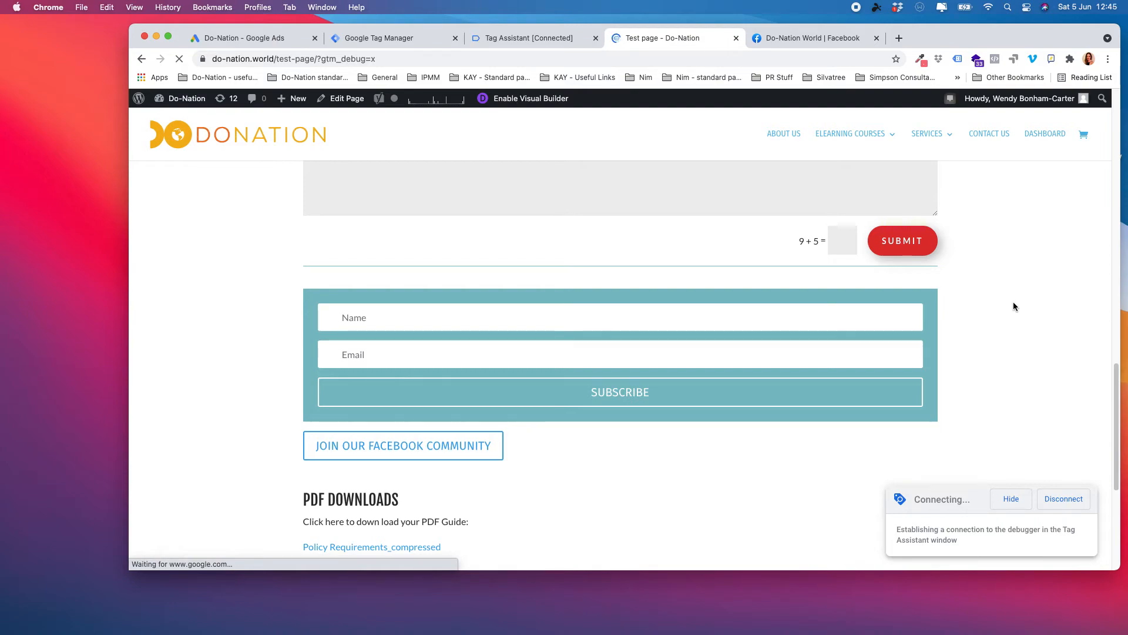
scroll(1013, 303, down, 1)
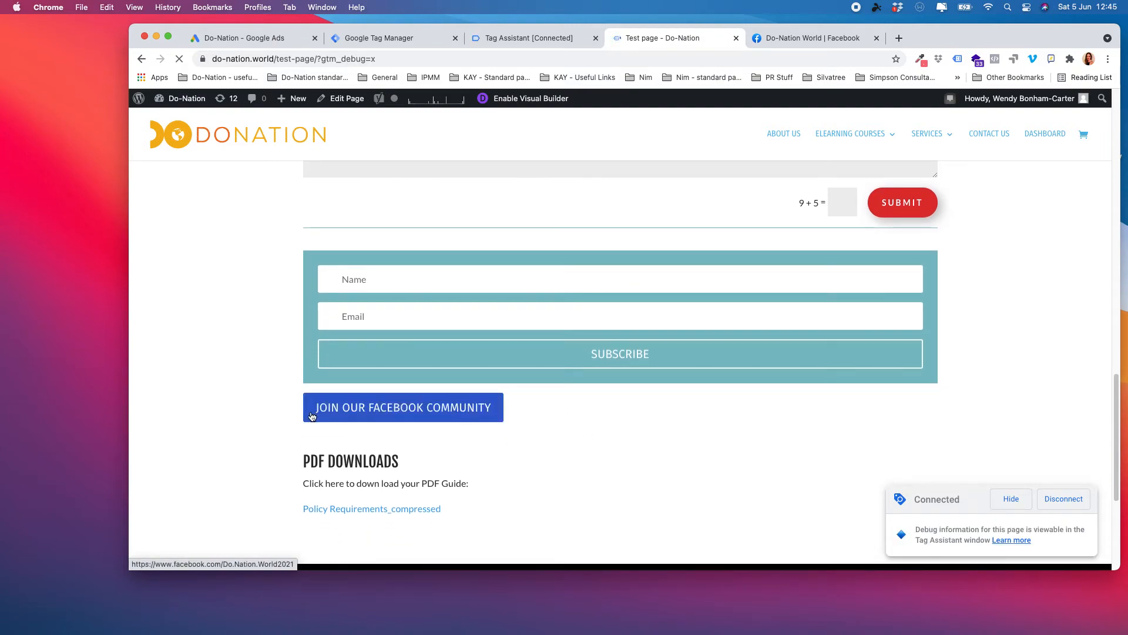
click(469, 416)
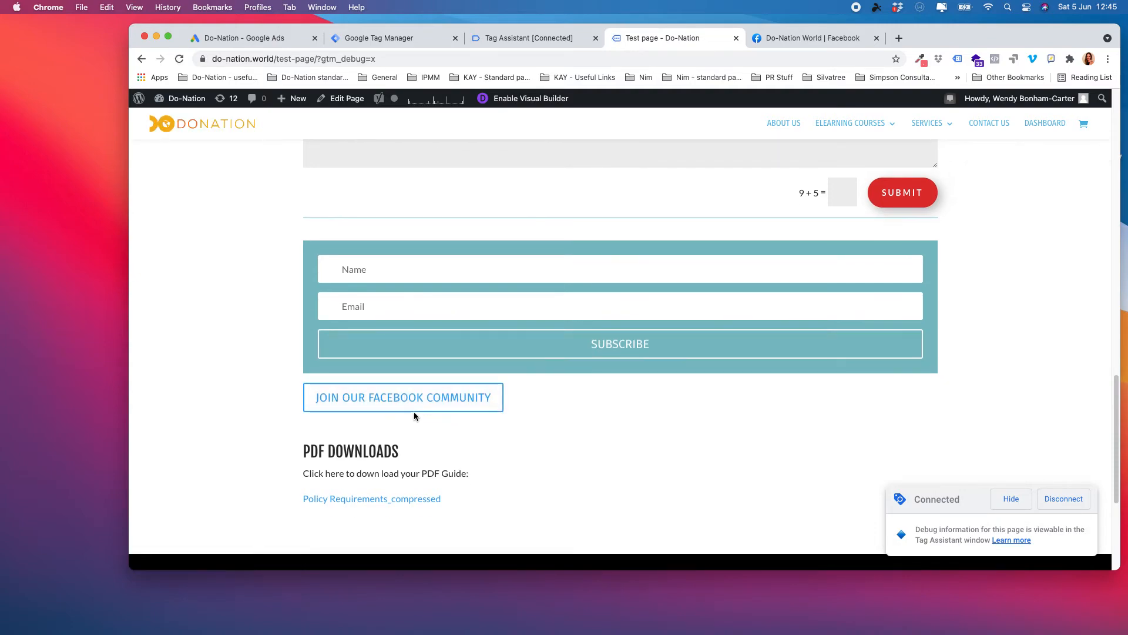
click(455, 399)
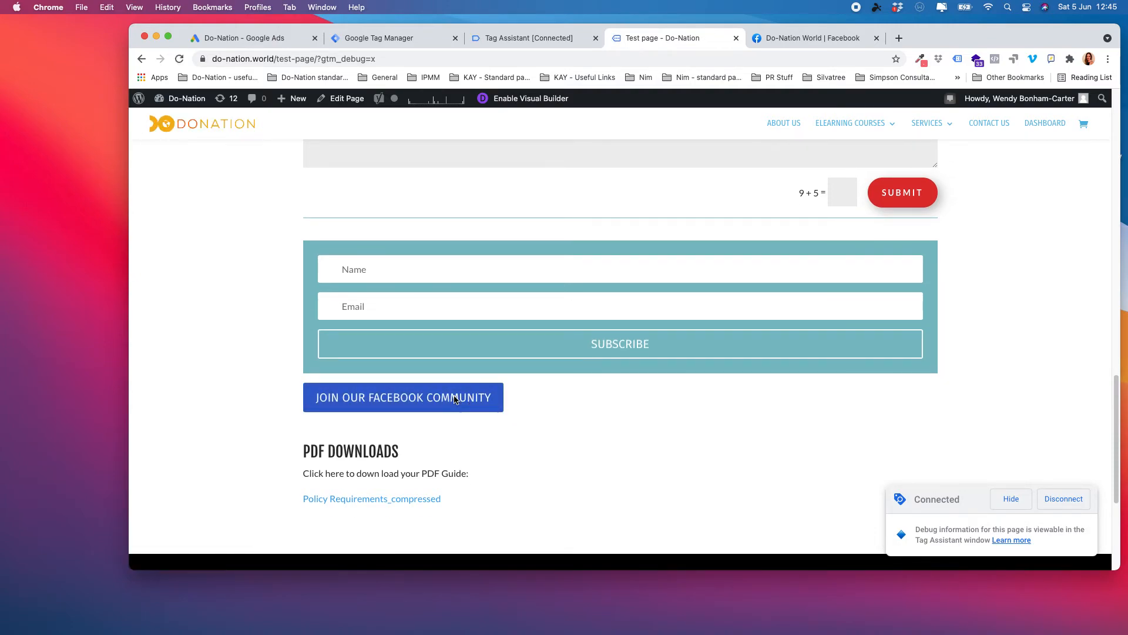
click(537, 39)
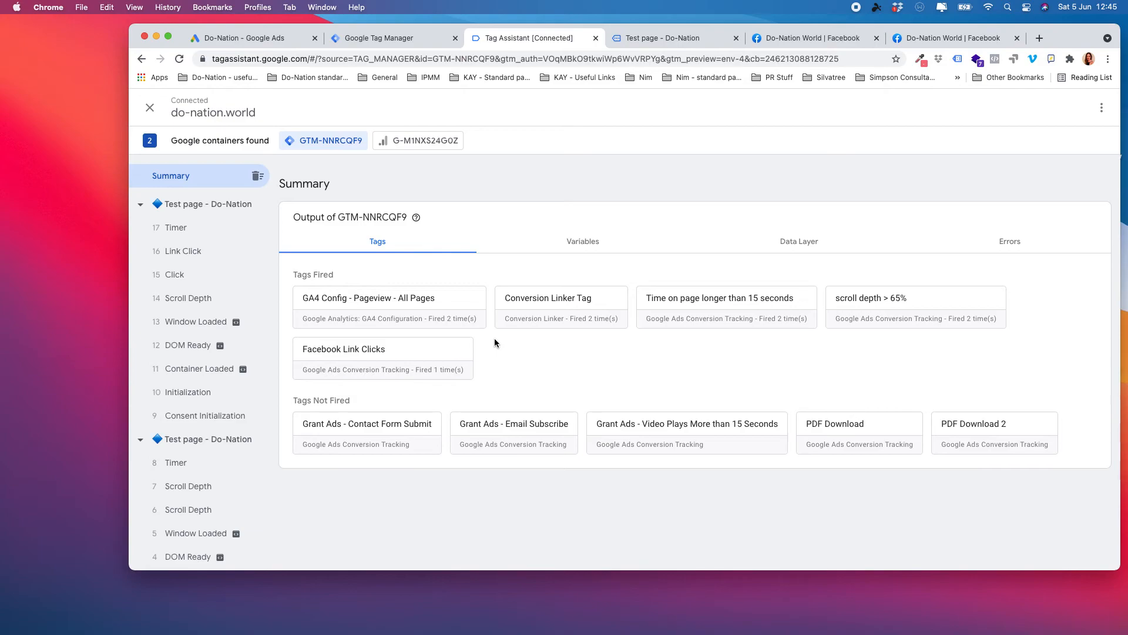
- Submit and publish the Tag Manager workspace changes to the Live environment, skipping the version name and description
click(387, 37)
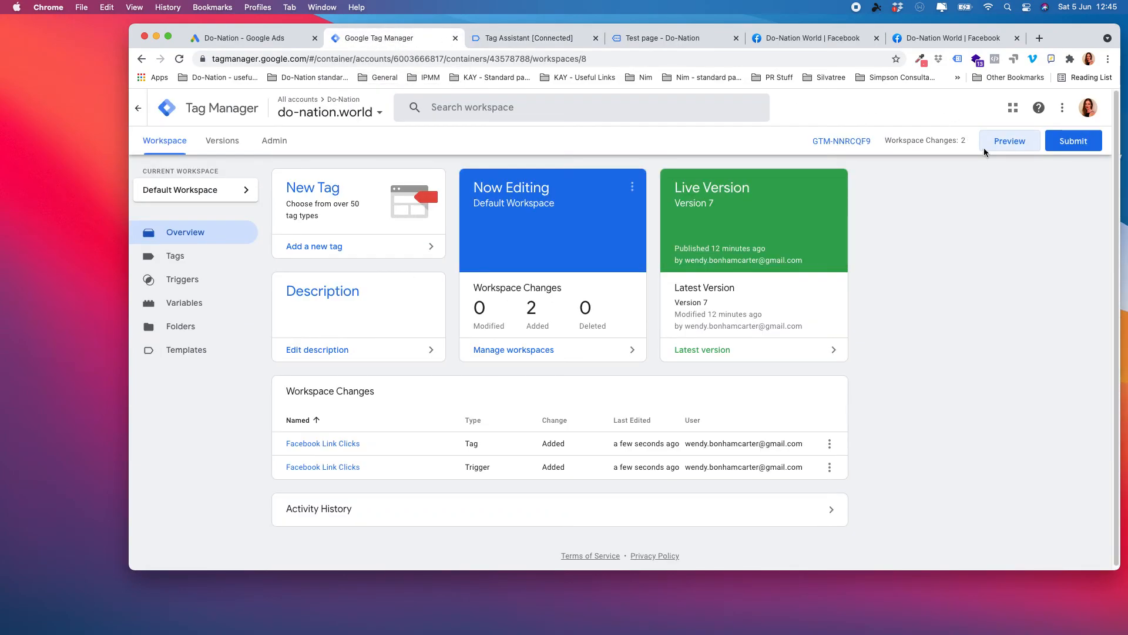
click(1084, 142)
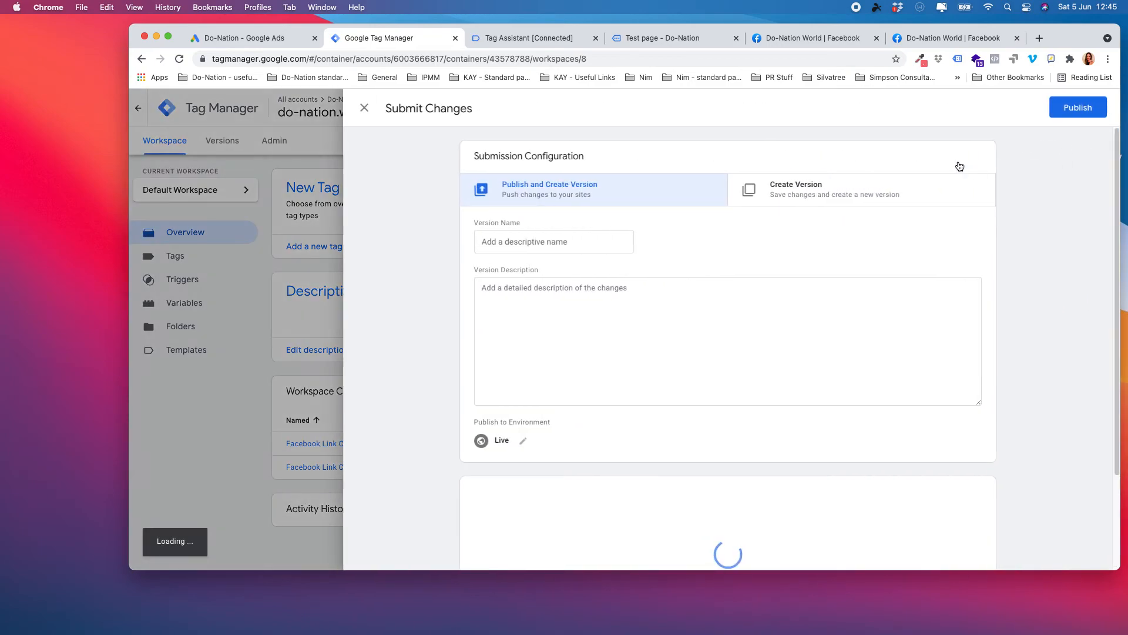
click(1079, 109)
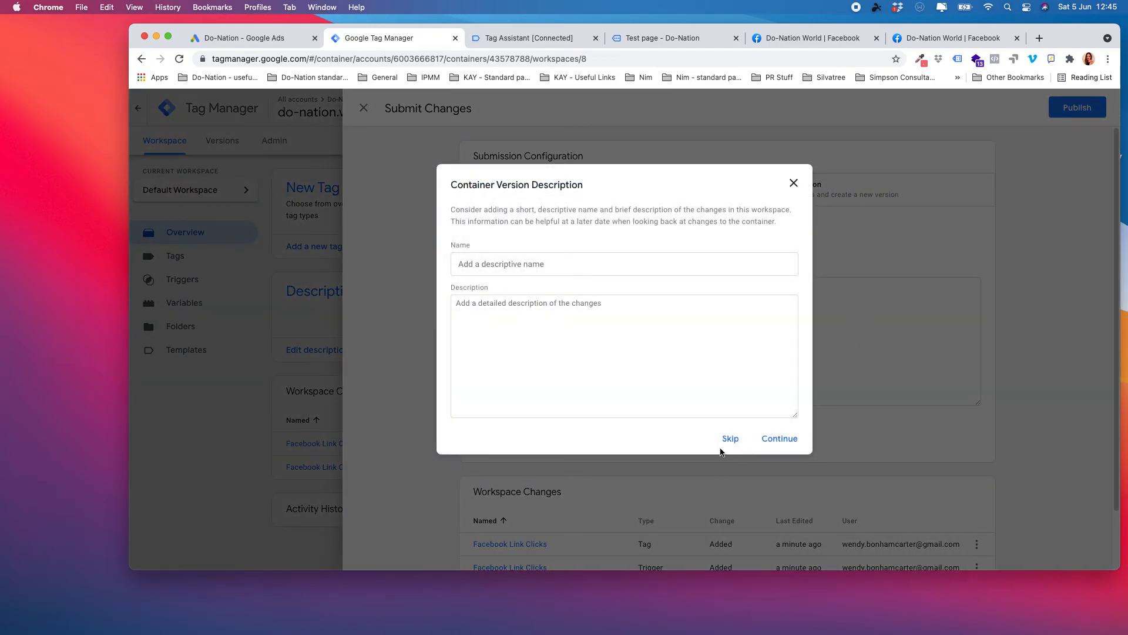
click(731, 439)
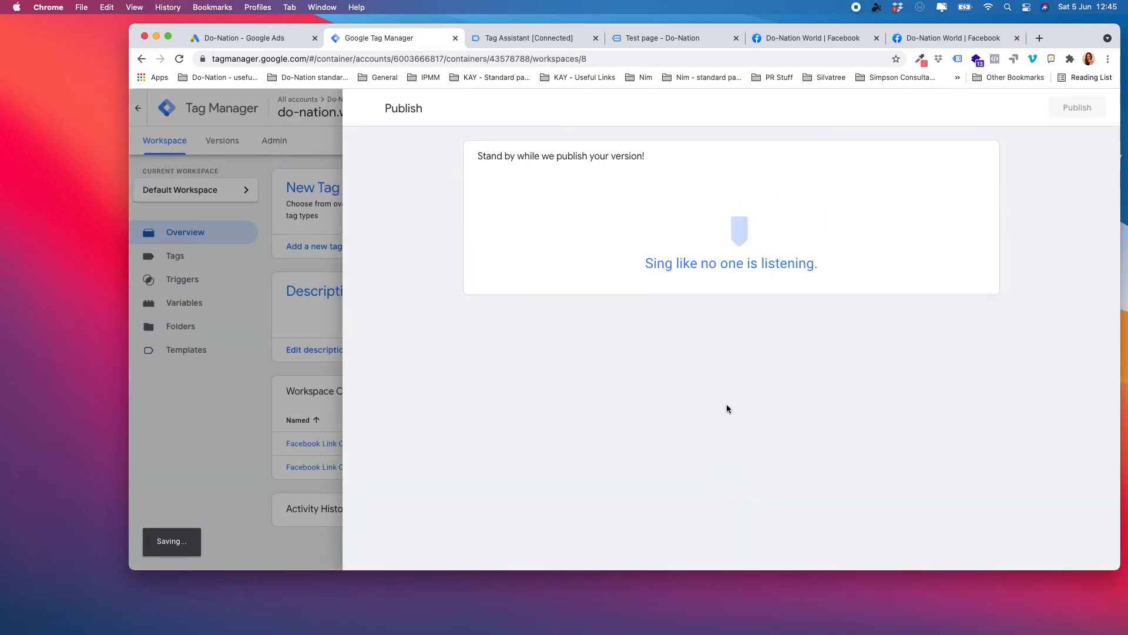